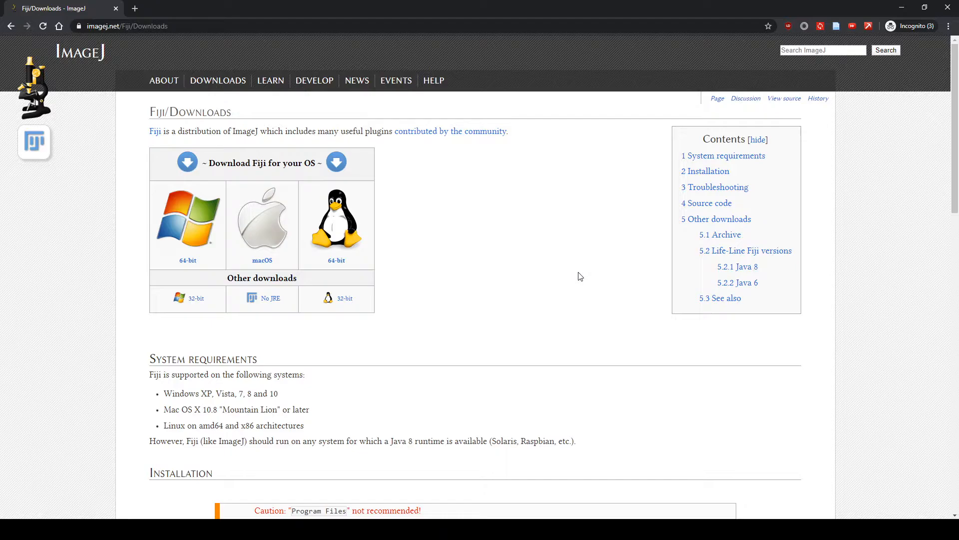
Minimize the browser window showing the Fiji downloads page
{"action": "double_click", "coordinate": [350, 27]}
{"action": "left_click", "coordinate": [351, 27]}
{"action": "left_click", "coordinate": [538, 220]}
{"action": "left_click", "coordinate": [903, 8]}
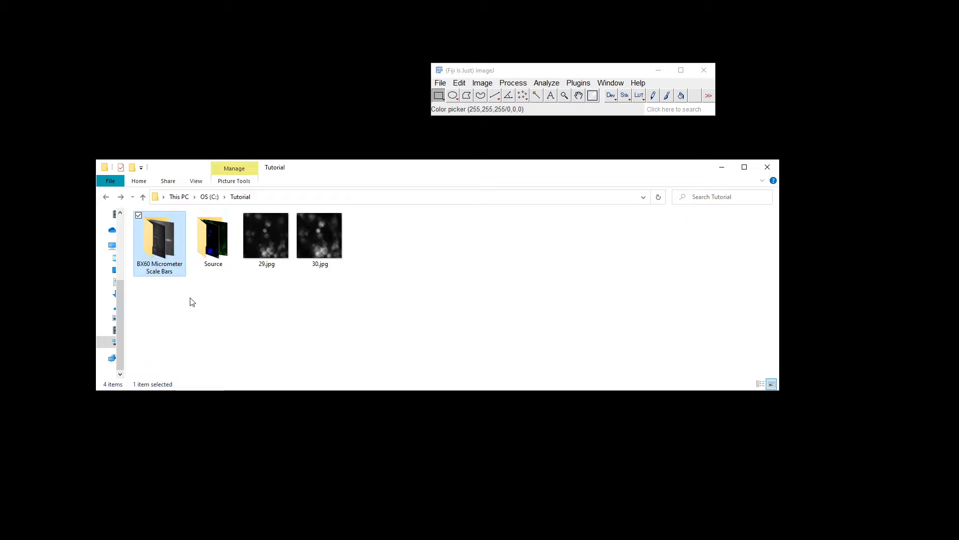
View the contents of the BX60 Micrometer Scale Bars folder, then return to the Tutorial folder
{"action": "double_click", "coordinate": [173, 248]}
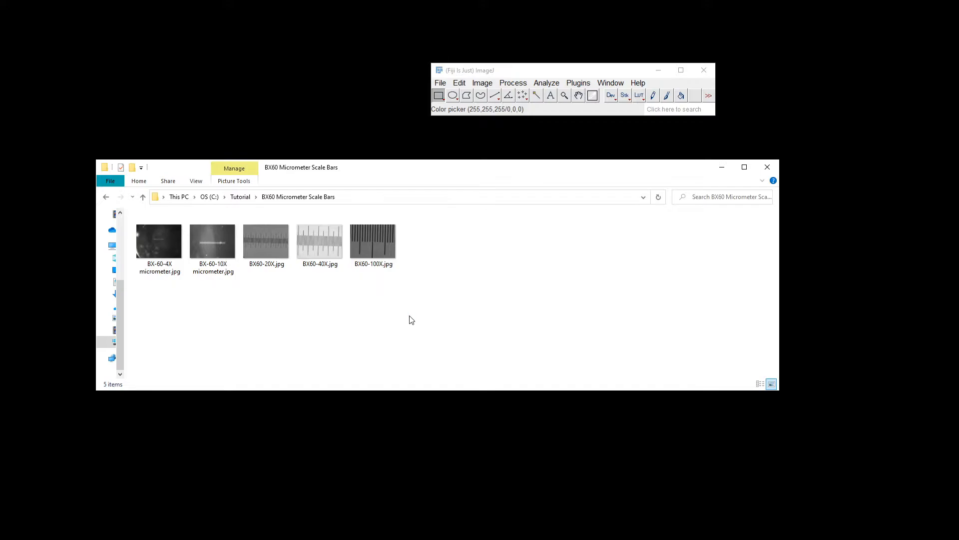
{"action": "key", "text": "alt+Left"}
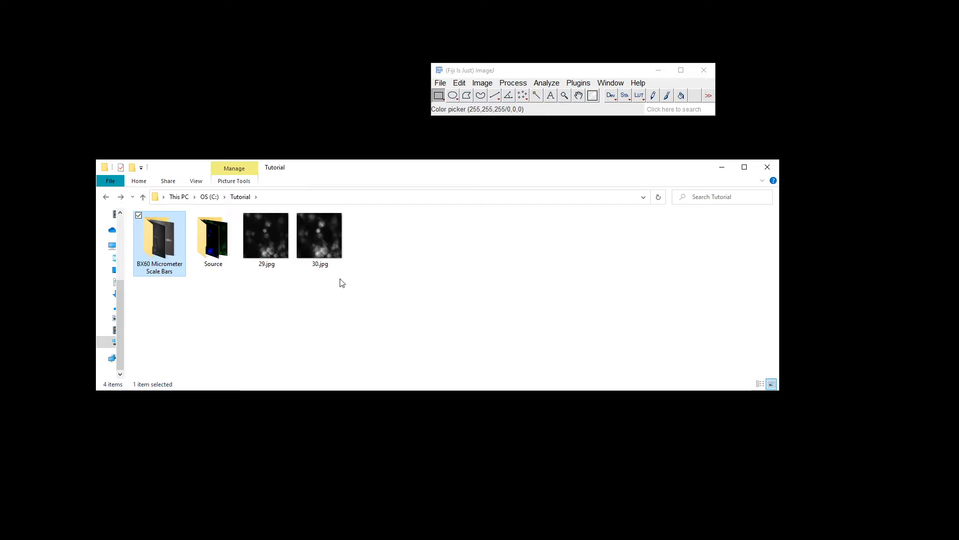
{"action": "left_click", "coordinate": [335, 254]}
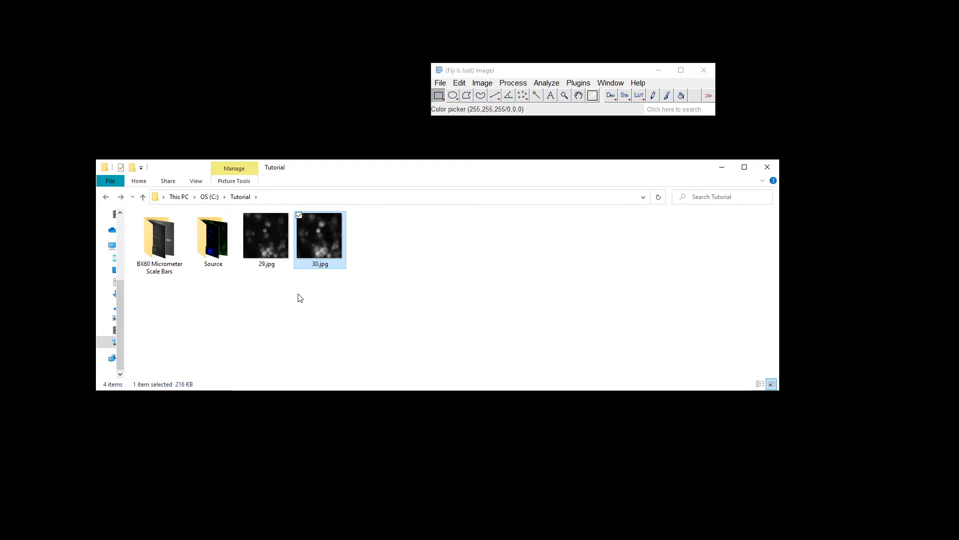
{"action": "left_click", "coordinate": [283, 257]}
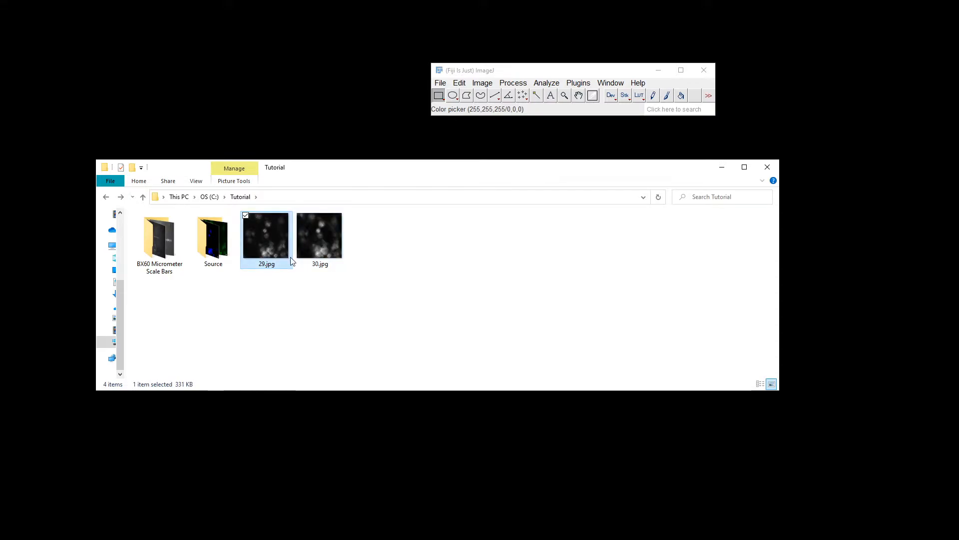
{"action": "left_click", "coordinate": [308, 257]}
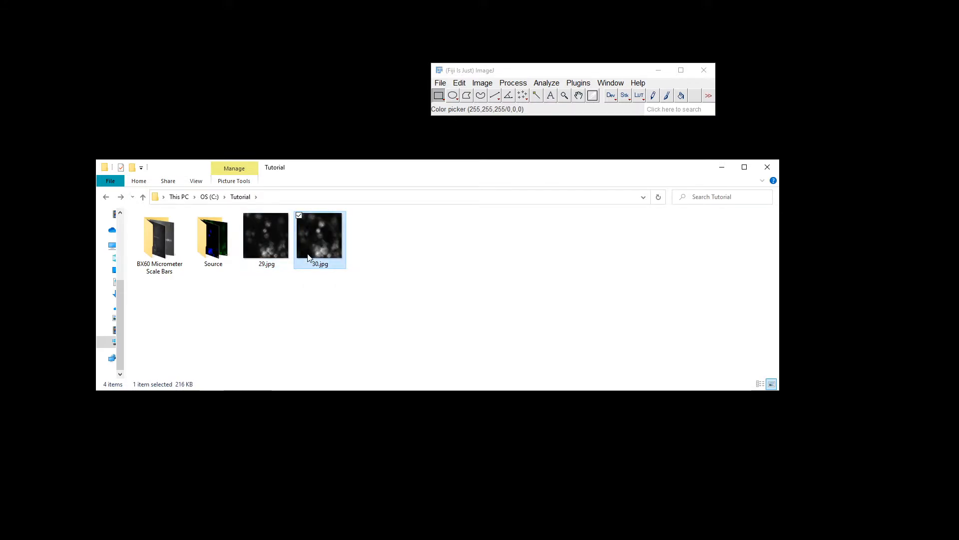
{"action": "left_click", "coordinate": [286, 294]}
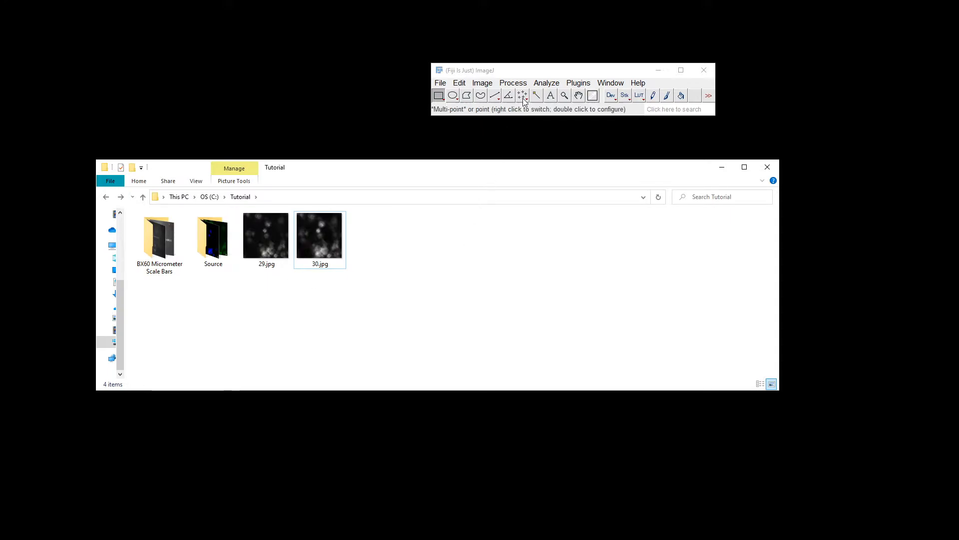
{"action": "left_click", "coordinate": [521, 74]}
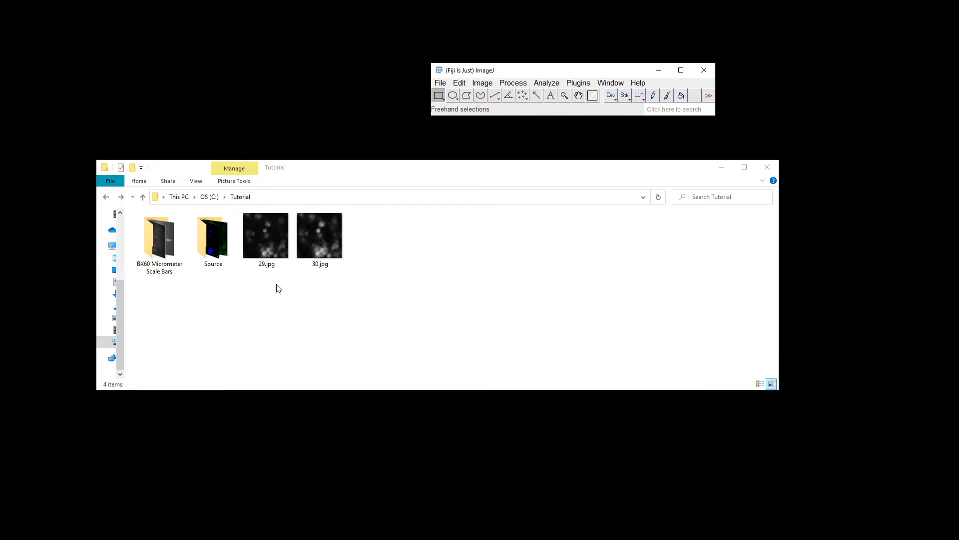
Open 29.jpg and 30.jpg together from the Tutorial folder in ImageJ
{"action": "left_click", "coordinate": [276, 254]}
{"action": "left_click_drag", "start_coordinate": [273, 286], "coordinate": [326, 236]}
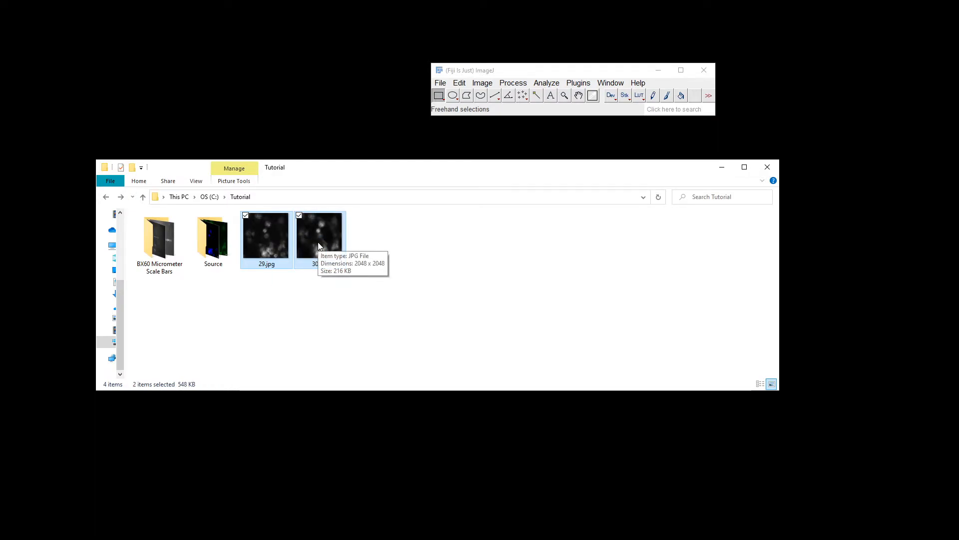
{"action": "left_click_drag", "start_coordinate": [492, 122], "coordinate": [549, 100]}
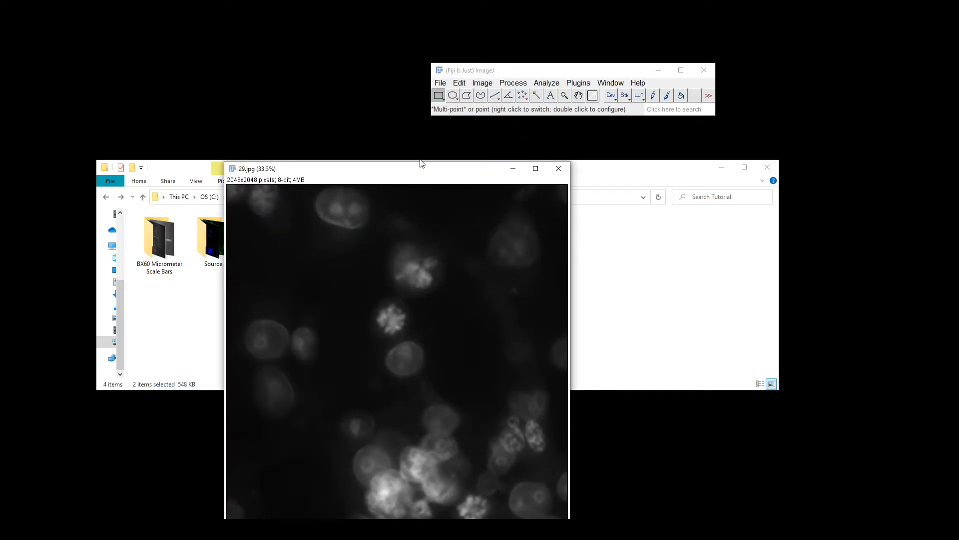
Arrange the 29.jpg and 30.jpg image windows side by side without overlap
{"action": "left_click_drag", "start_coordinate": [436, 175], "coordinate": [687, 136]}
{"action": "left_click", "coordinate": [239, 100]}
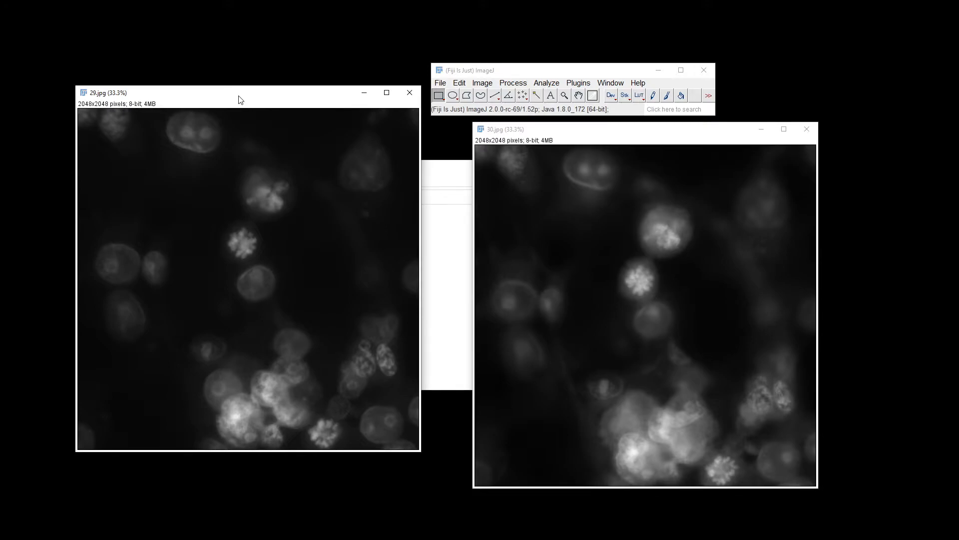
{"action": "left_click_drag", "start_coordinate": [556, 131], "coordinate": [553, 134]}
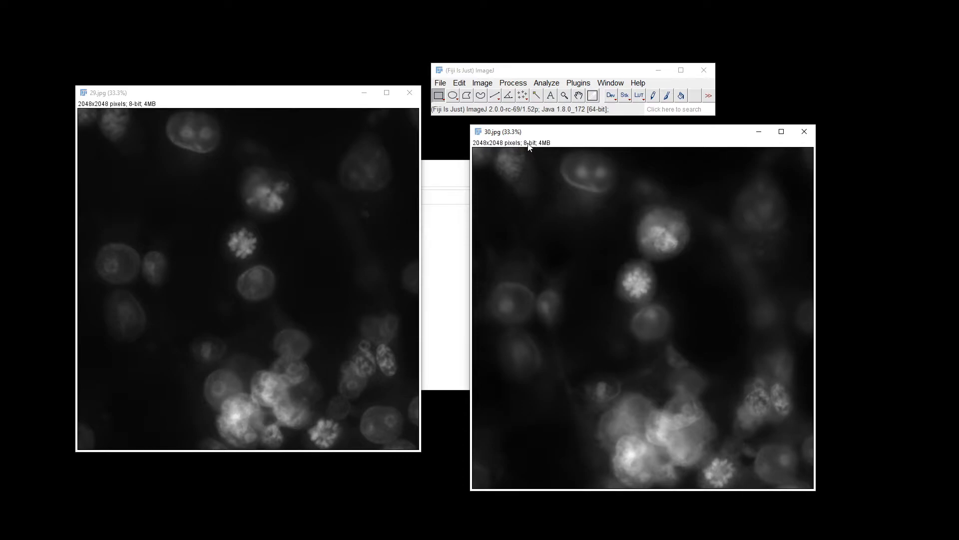
{"action": "left_click_drag", "start_coordinate": [555, 134], "coordinate": [537, 133]}
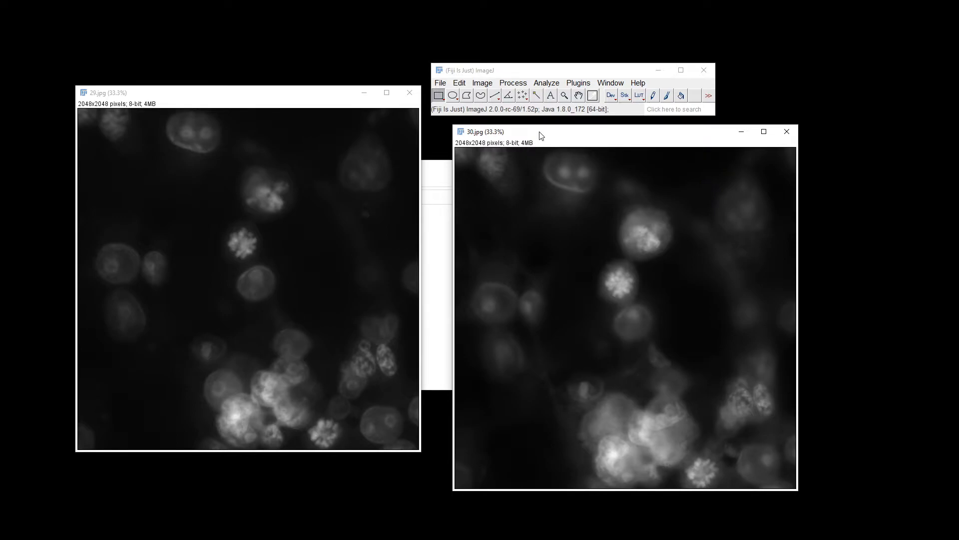
{"action": "left_click_drag", "start_coordinate": [539, 134], "coordinate": [534, 136]}
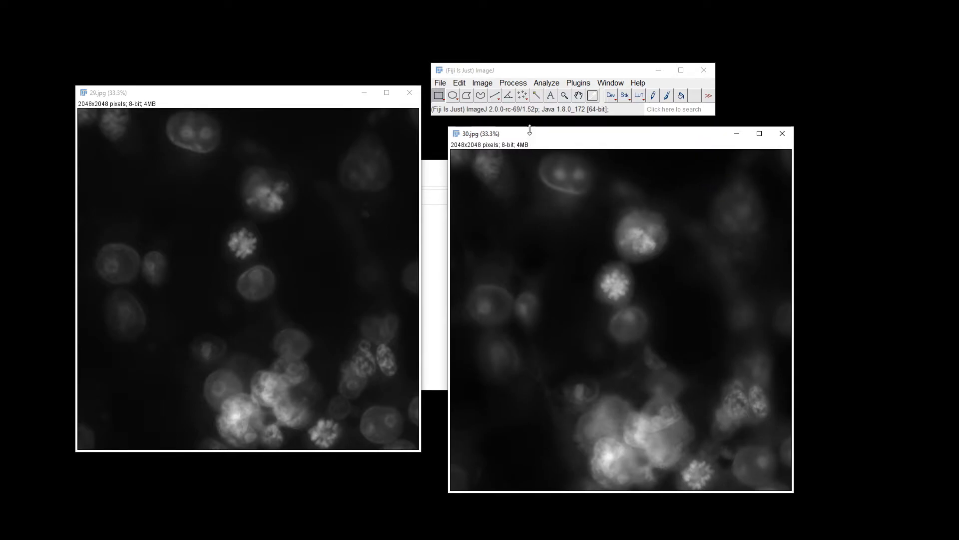
Merge the two images into a composite, with 29.jpg as the blue channel and 30.jpg as the green channel
{"action": "left_click", "coordinate": [492, 87]}
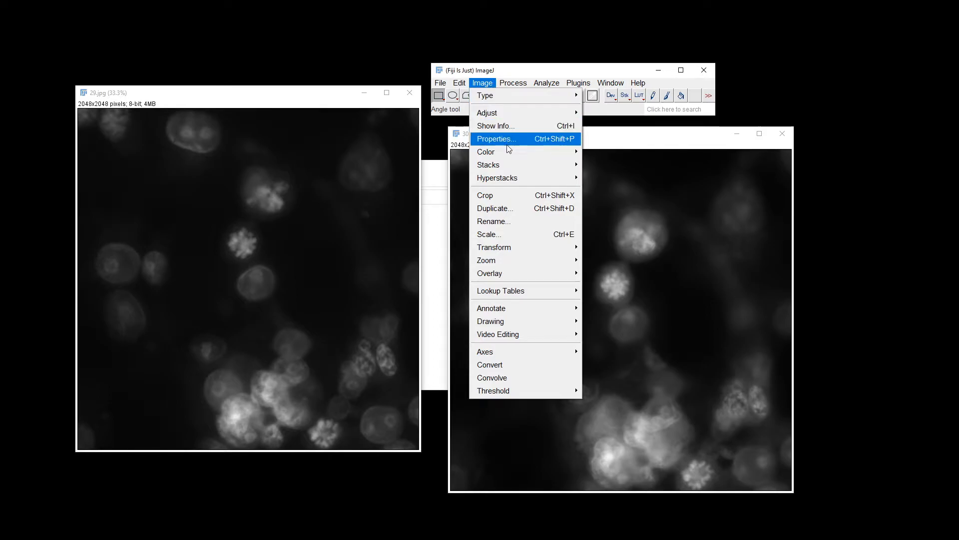
{"action": "mouse_move", "coordinate": [509, 152]}
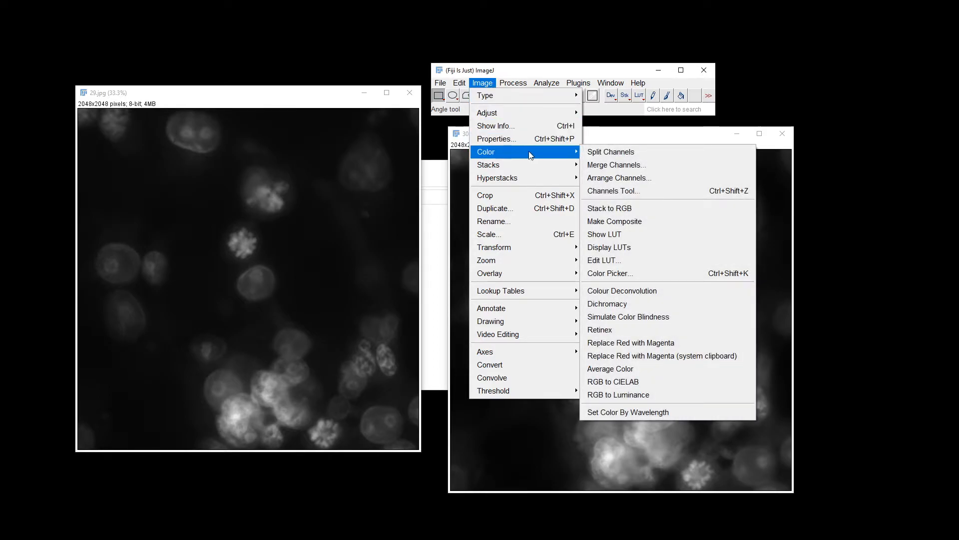
{"action": "left_click", "coordinate": [654, 169]}
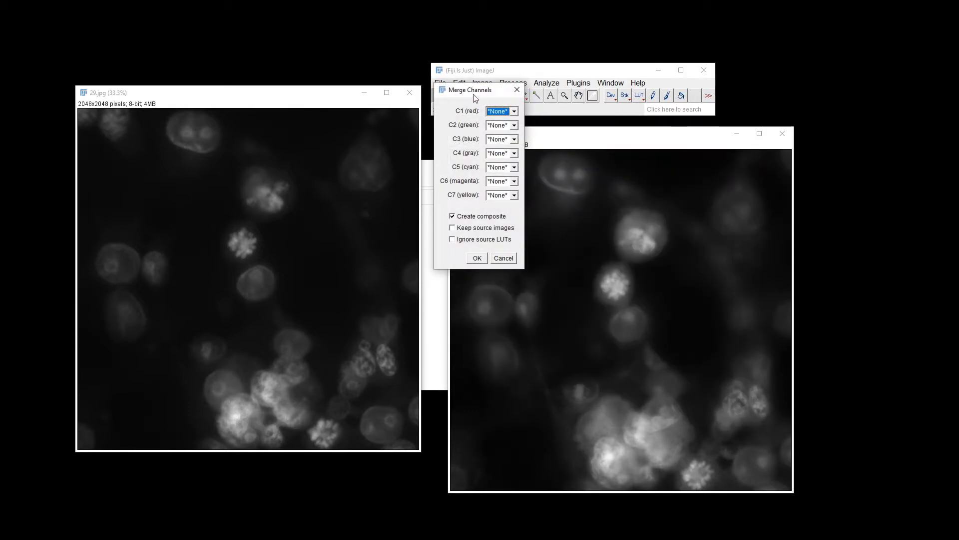
{"action": "left_click_drag", "start_coordinate": [475, 98], "coordinate": [435, 184]}
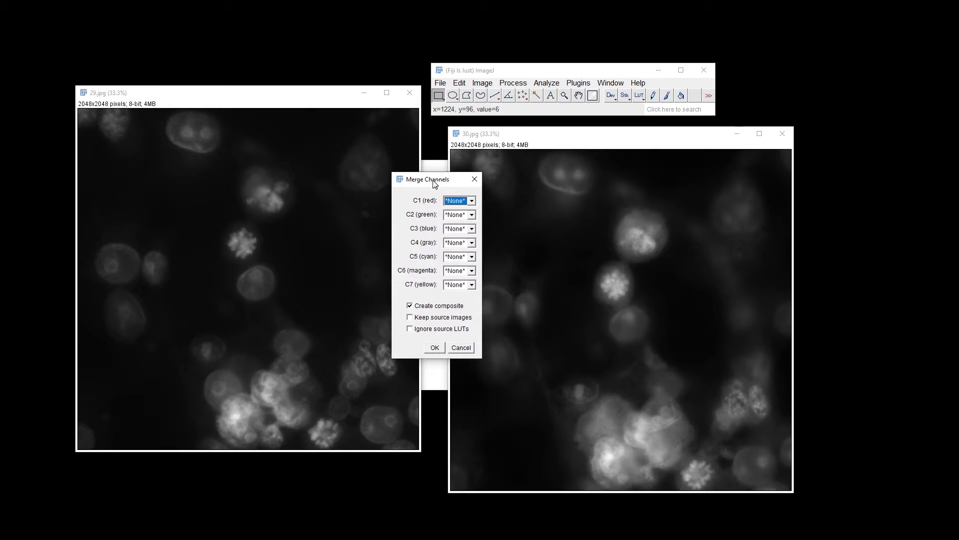
{"action": "left_click", "coordinate": [462, 229]}
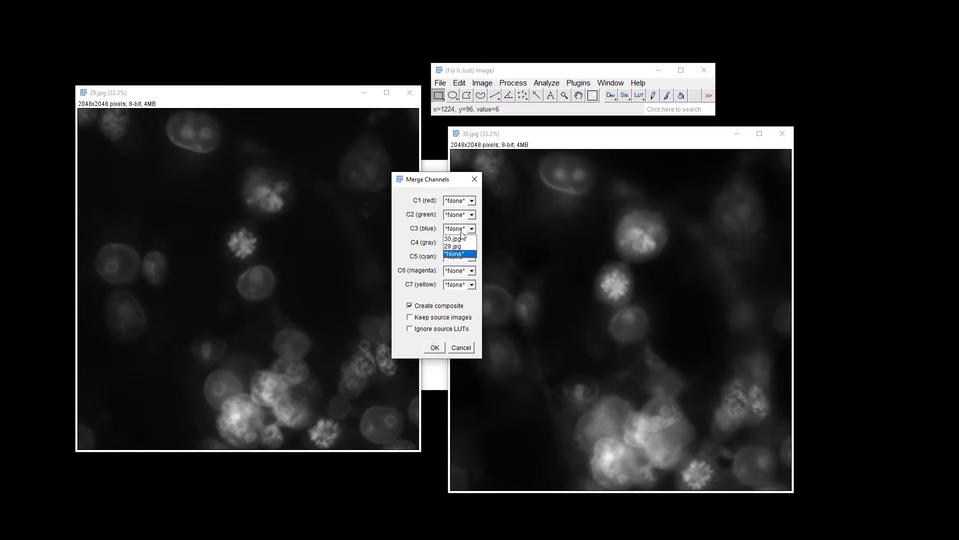
{"action": "left_click", "coordinate": [463, 247]}
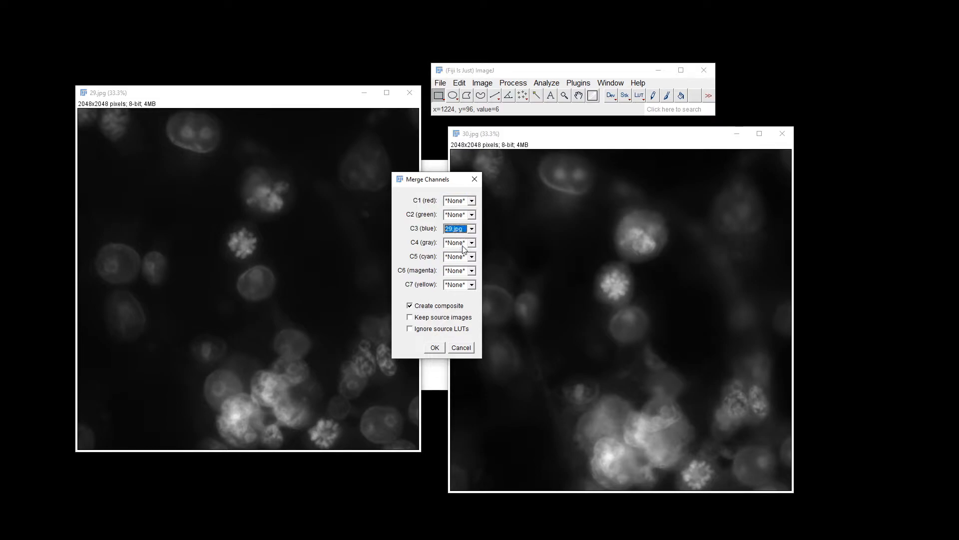
{"action": "left_click", "coordinate": [455, 217]}
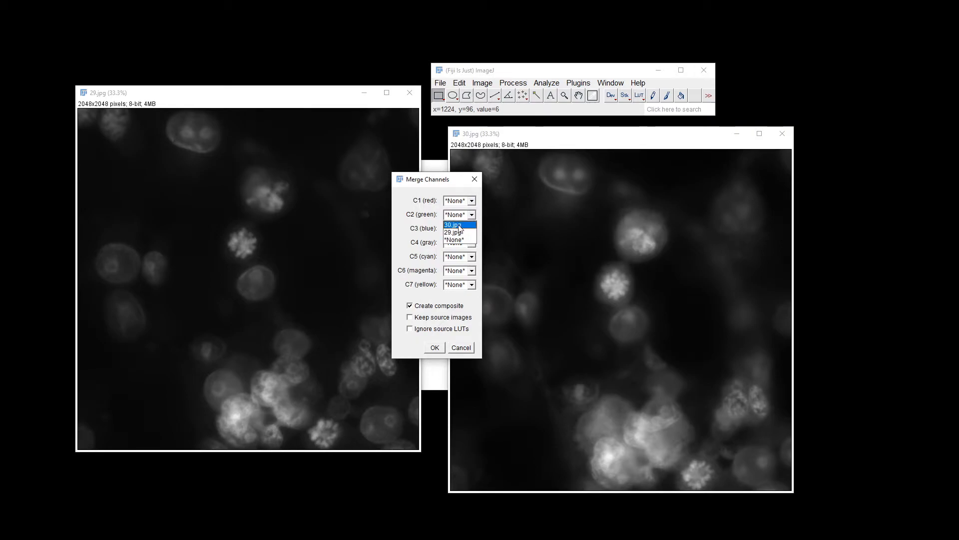
{"action": "left_click", "coordinate": [460, 225]}
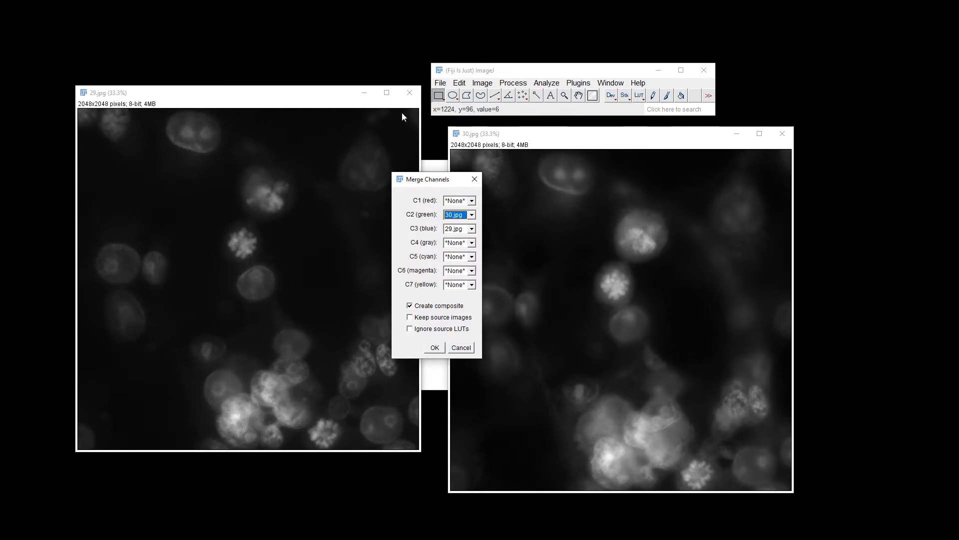
{"action": "left_click", "coordinate": [436, 348]}
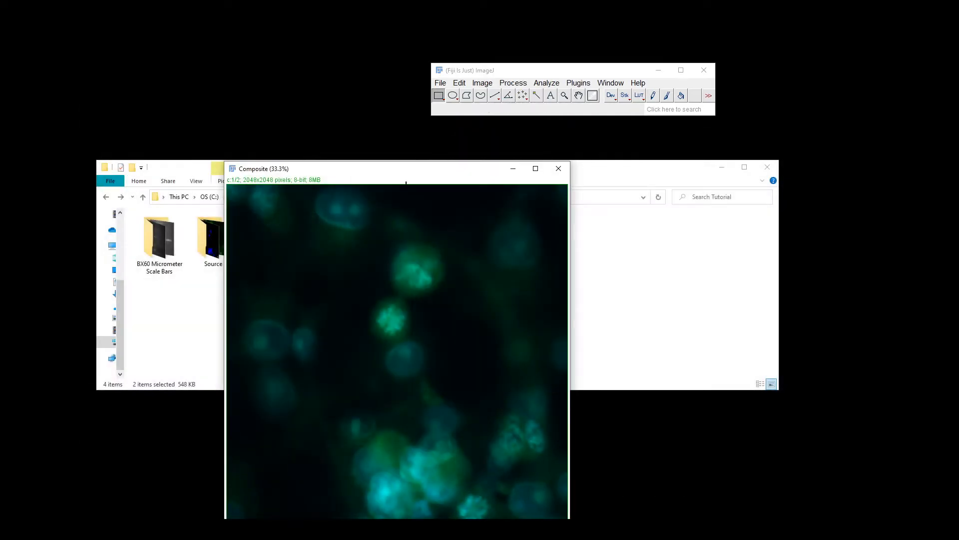
Move the Composite image and the ImageJ main window apart so both are fully visible
{"action": "left_click_drag", "start_coordinate": [391, 170], "coordinate": [404, 97]}
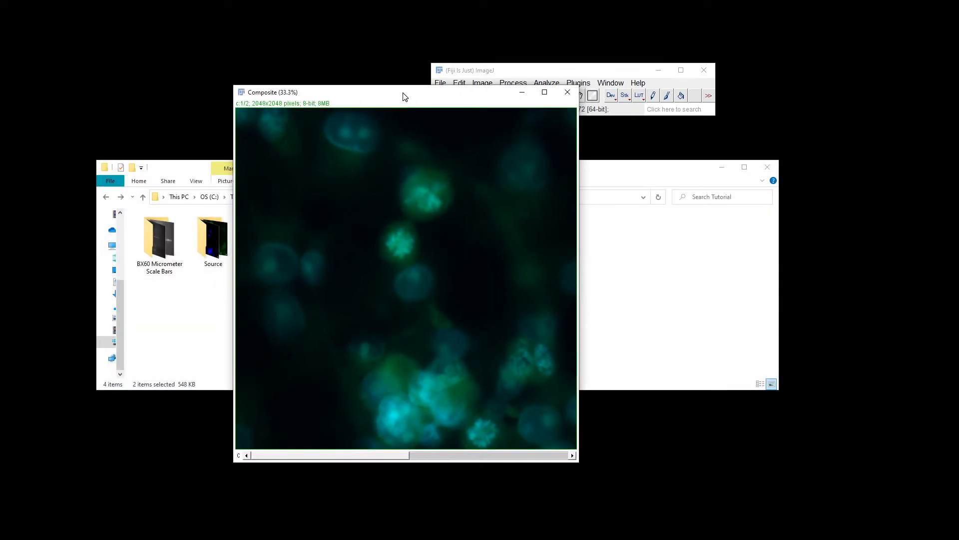
{"action": "left_click_drag", "start_coordinate": [483, 72], "coordinate": [496, 31]}
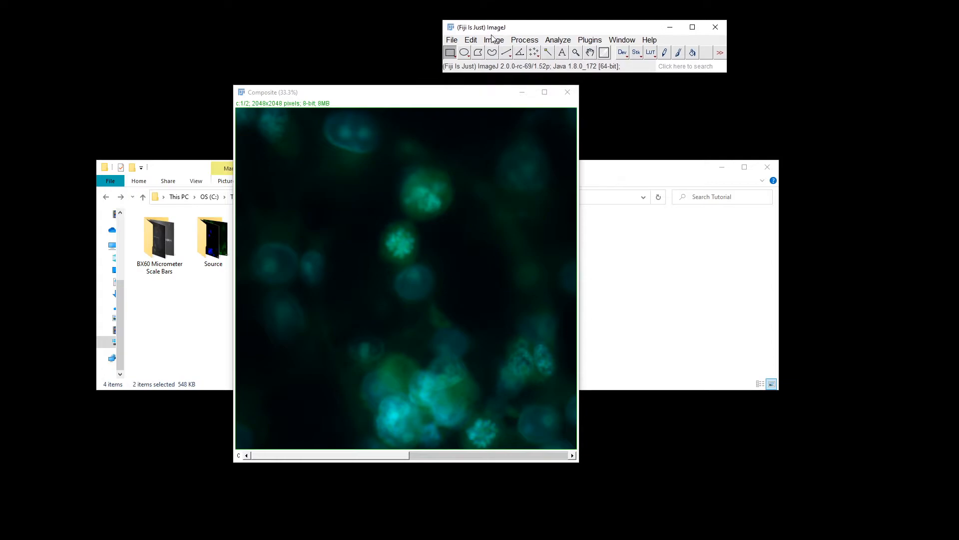
{"action": "left_click", "coordinate": [448, 102]}
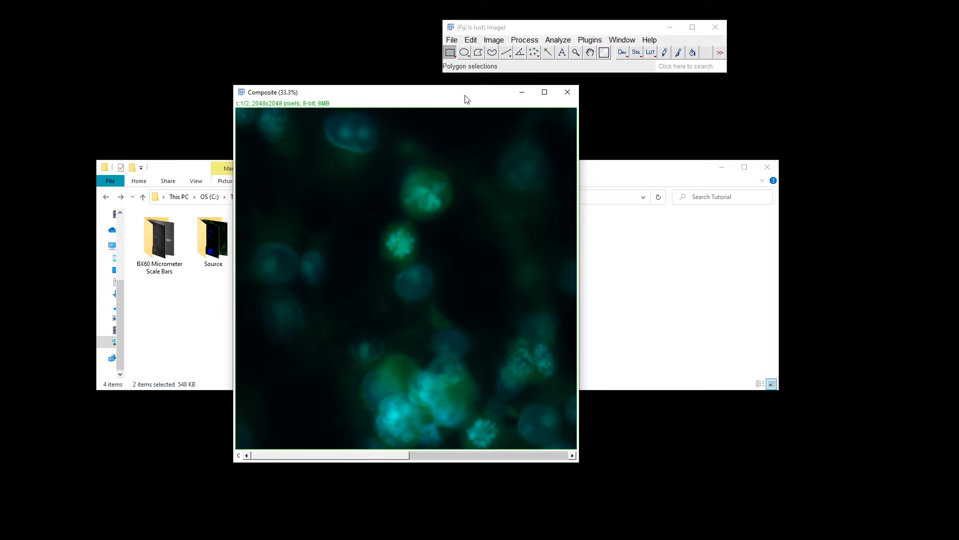
Open the Brightness/Contrast adjustment for the composite image and place its window beside the image
{"action": "left_click", "coordinate": [501, 28]}
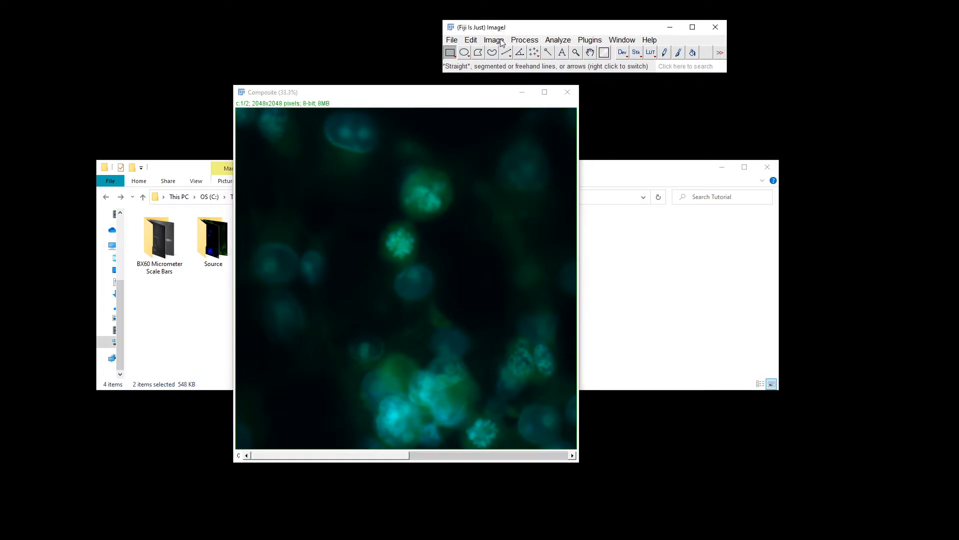
{"action": "left_click", "coordinate": [501, 40]}
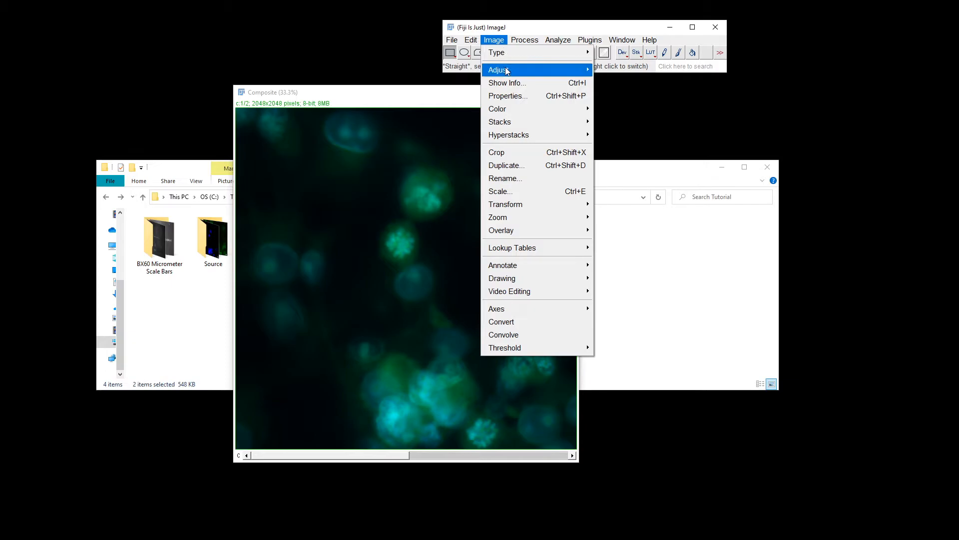
{"action": "mouse_move", "coordinate": [507, 71]}
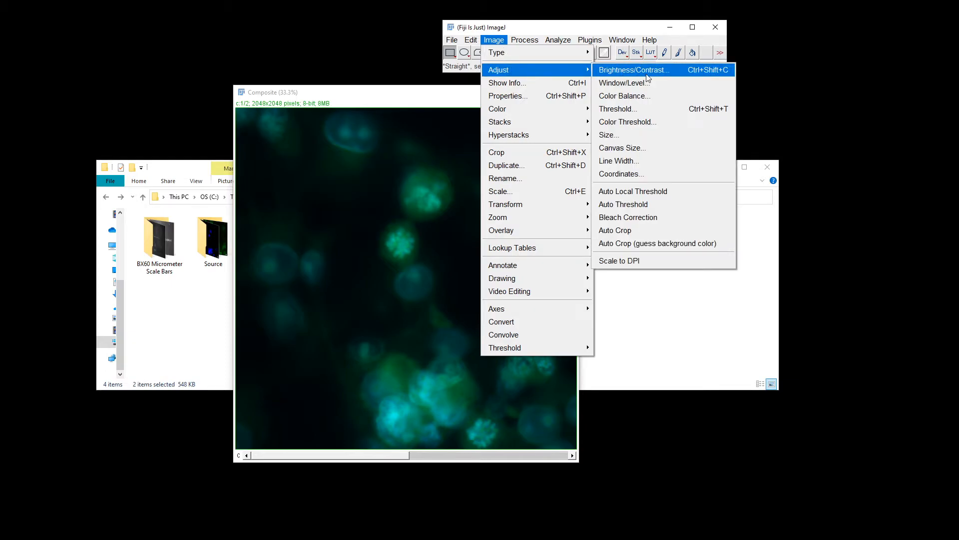
{"action": "left_click", "coordinate": [682, 74]}
{"action": "left_click_drag", "start_coordinate": [608, 201], "coordinate": [624, 196]}
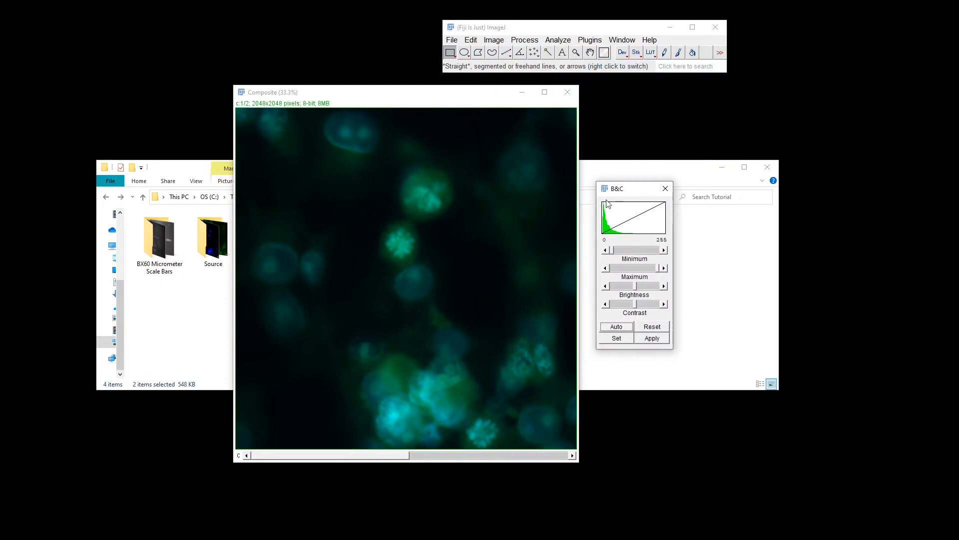
{"action": "left_click", "coordinate": [493, 40]}
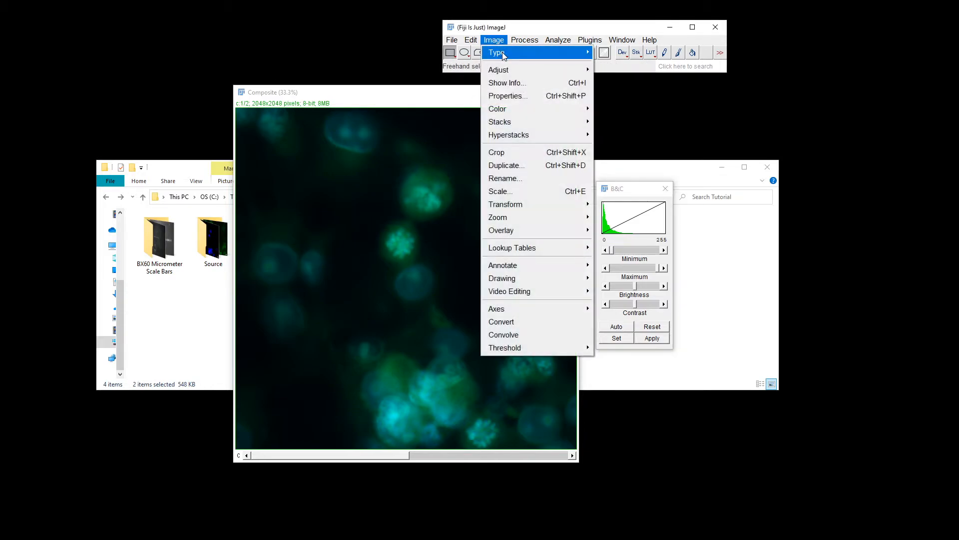
{"action": "mouse_move", "coordinate": [502, 52]}
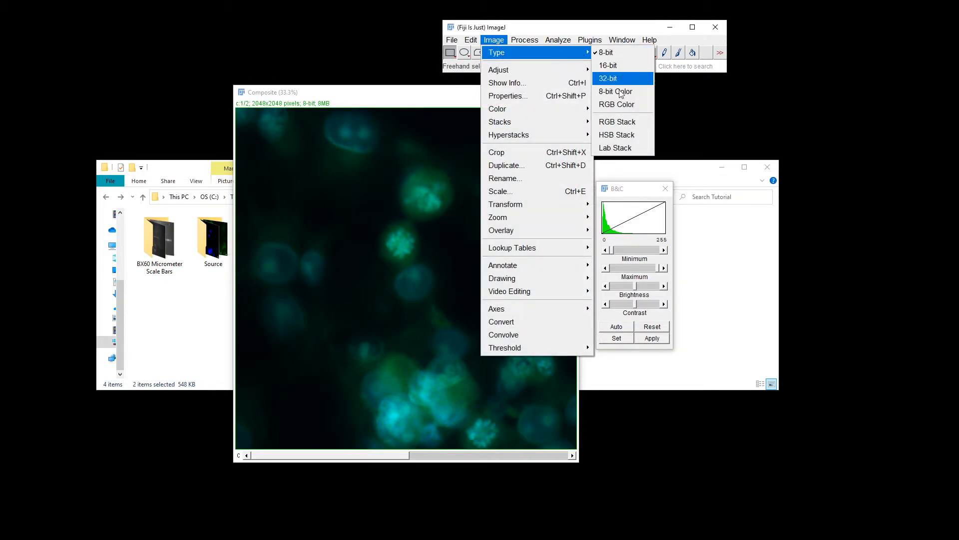
{"action": "left_click", "coordinate": [432, 98]}
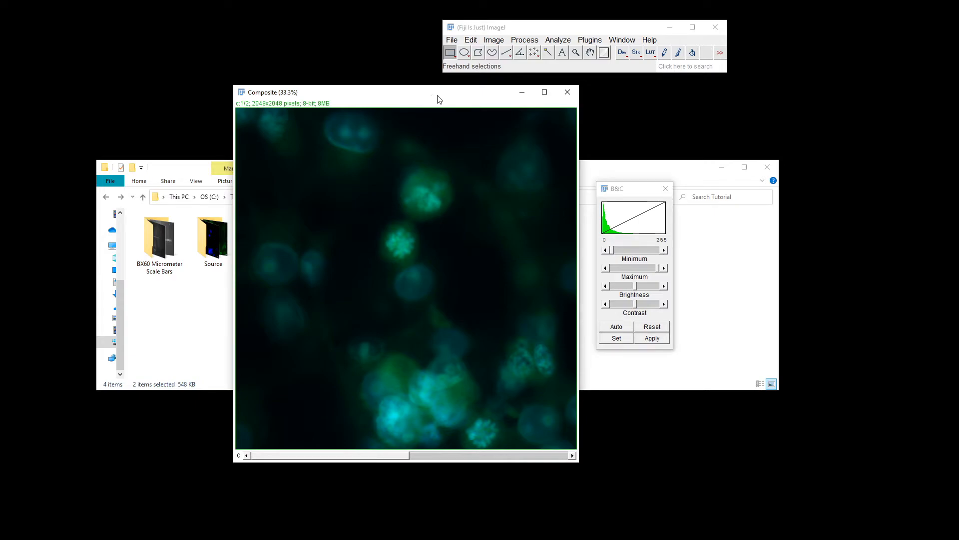
Reposition the Composite image and the B&C window next to each other and make the composite the active image
{"action": "left_click_drag", "start_coordinate": [439, 96], "coordinate": [431, 98]}
{"action": "left_click_drag", "start_coordinate": [631, 195], "coordinate": [622, 182]}
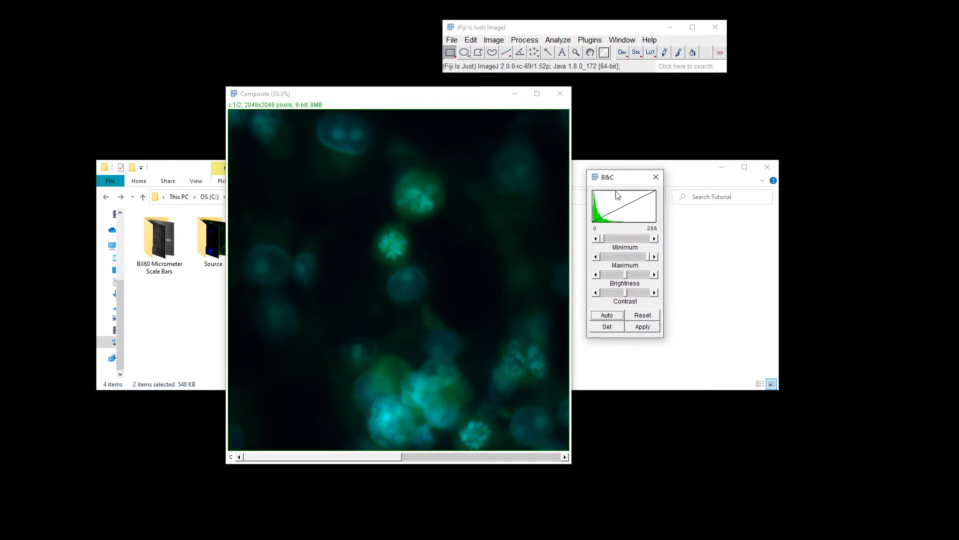
{"action": "left_click_drag", "start_coordinate": [612, 182], "coordinate": [608, 182]}
{"action": "left_click", "coordinate": [341, 108]}
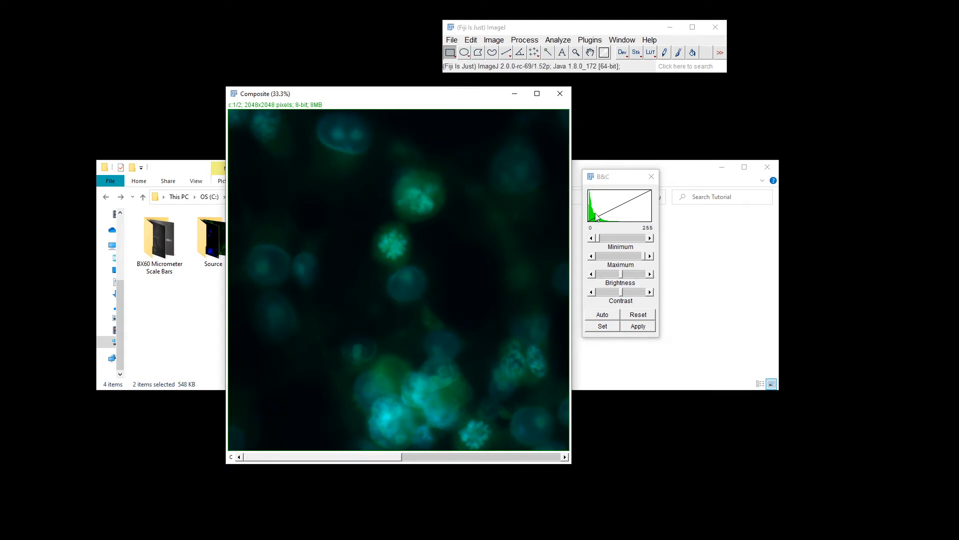
Switch the composite from the green channel to the blue channel, with the Brightness/Contrast adjustment active
{"action": "left_click", "coordinate": [608, 183]}
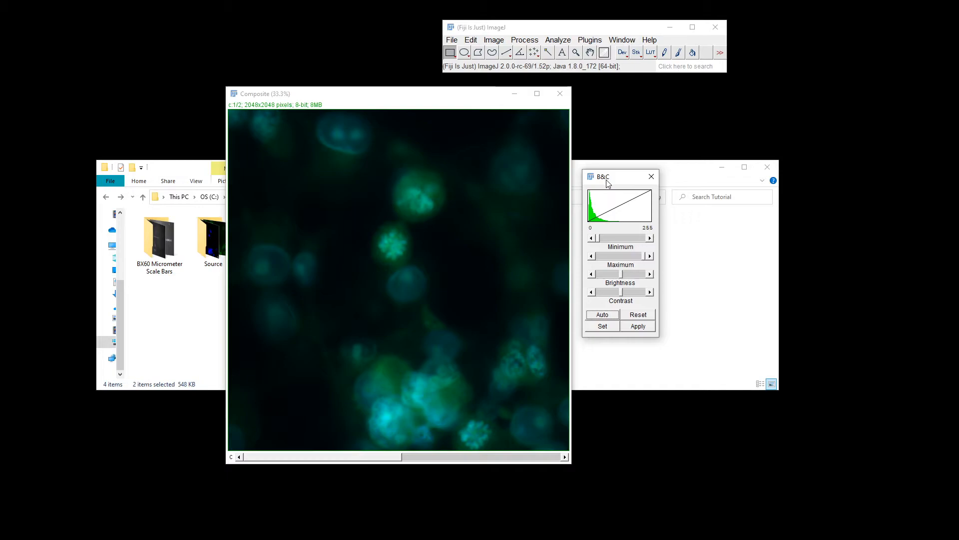
{"action": "left_click", "coordinate": [410, 109]}
{"action": "left_click_drag", "start_coordinate": [363, 460], "coordinate": [457, 456]}
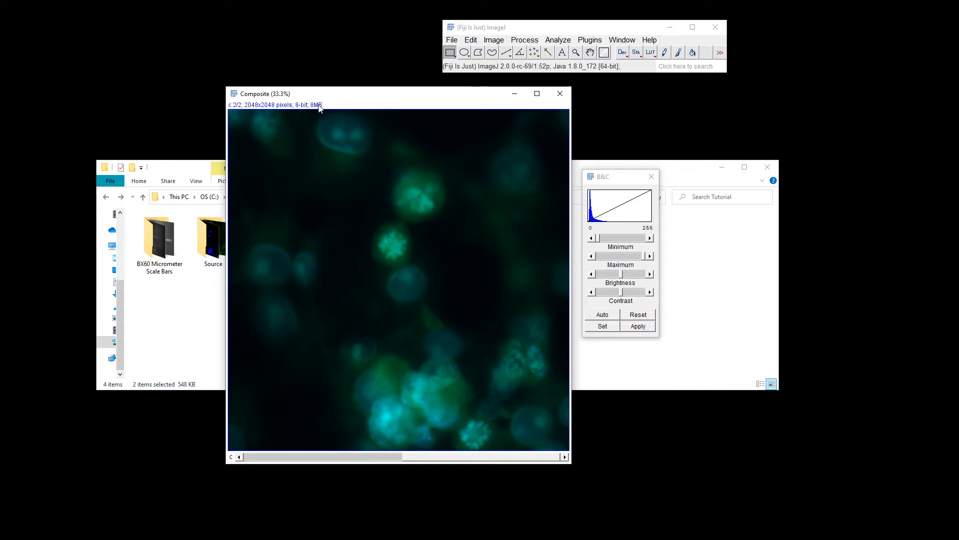
{"action": "left_click", "coordinate": [607, 182]}
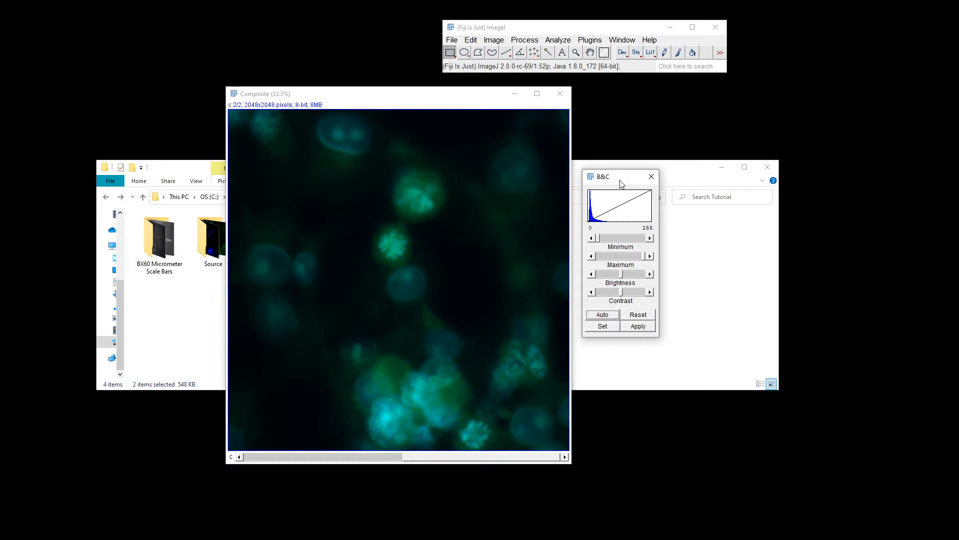
Increase the contrast of both channels, with the green channel's display range at 25–234, and close the Brightness/Contrast adjustment
{"action": "key", "text": "1"}
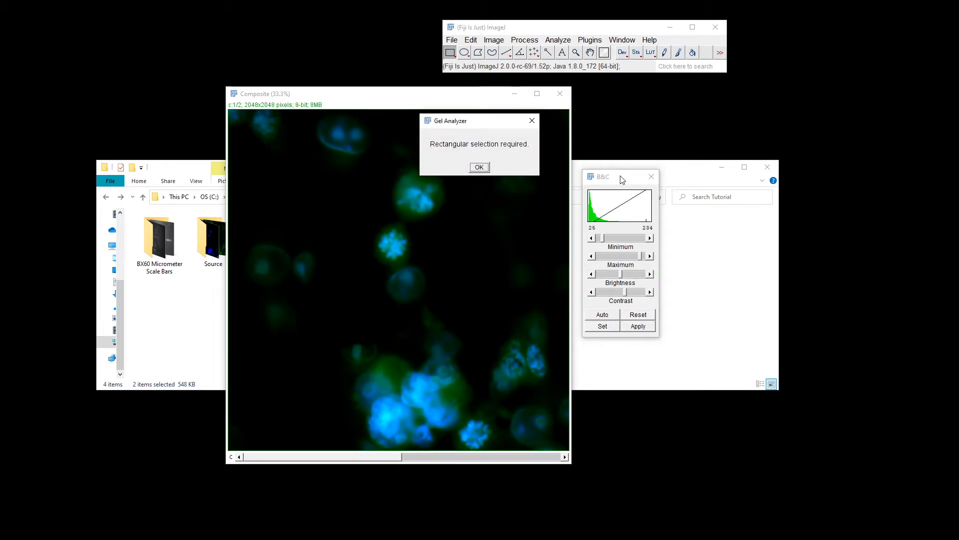
{"action": "left_click", "coordinate": [479, 167]}
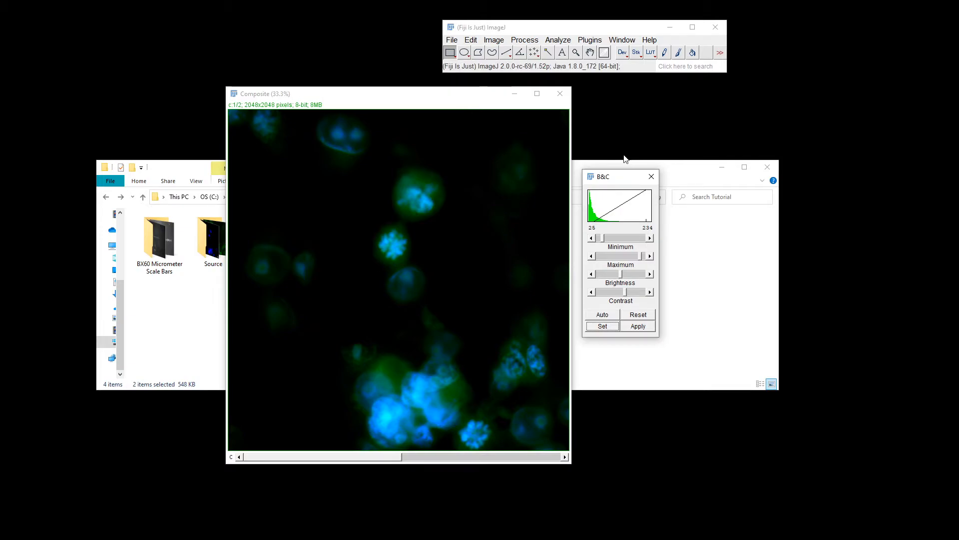
{"action": "left_click", "coordinate": [651, 178]}
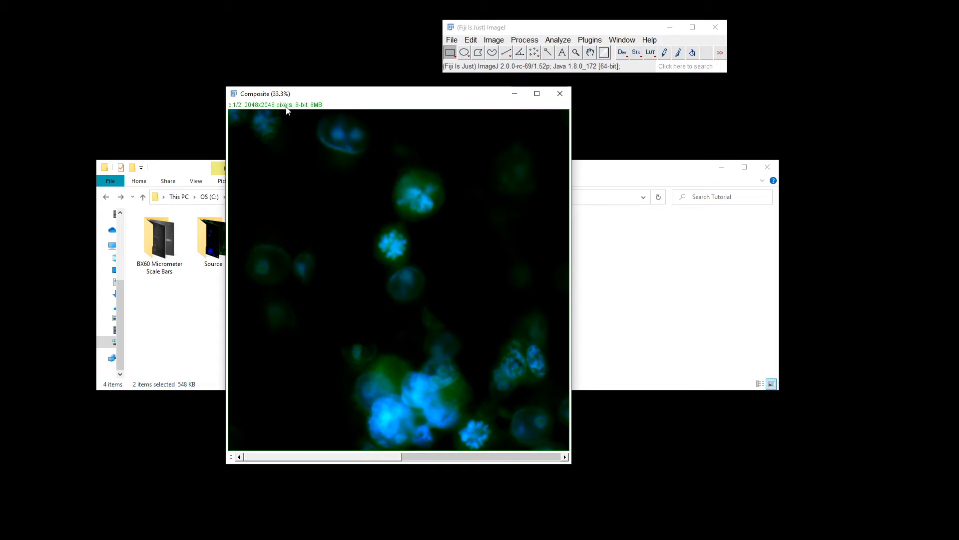
Open the BX60 Micrometer Scale Bars folder and load BX60-100X.jpg into ImageJ
{"action": "left_click_drag", "start_coordinate": [322, 98], "coordinate": [353, 101]}
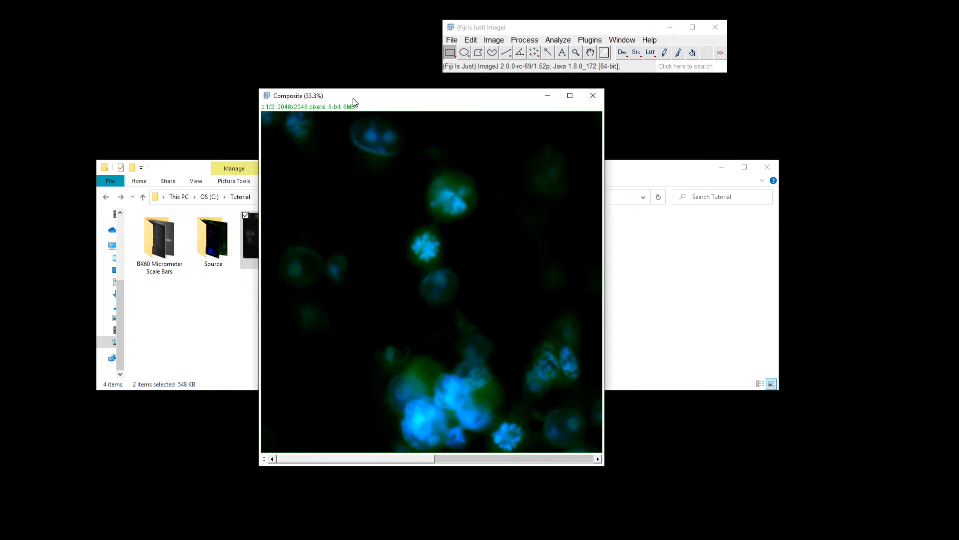
{"action": "left_click", "coordinate": [175, 265]}
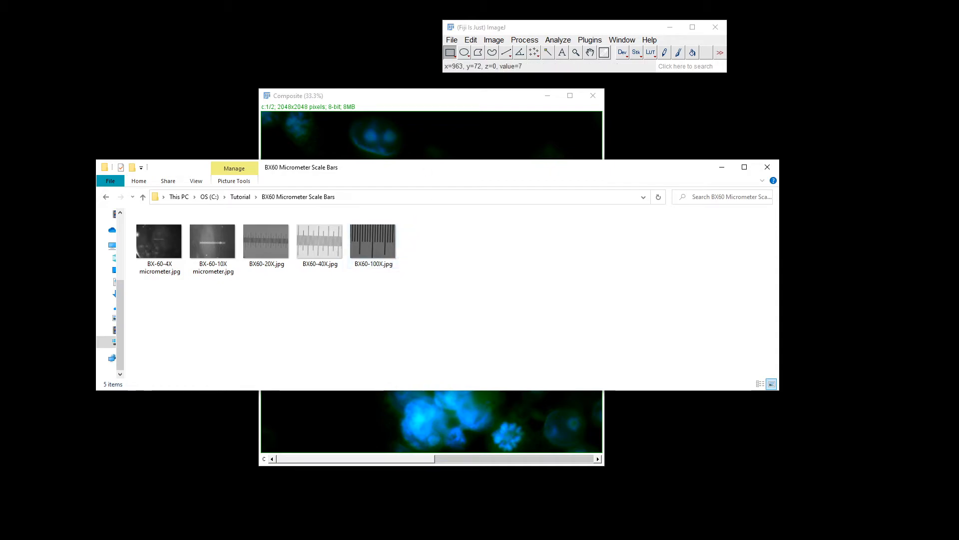
{"action": "left_click", "coordinate": [426, 101]}
{"action": "left_click", "coordinate": [623, 176]}
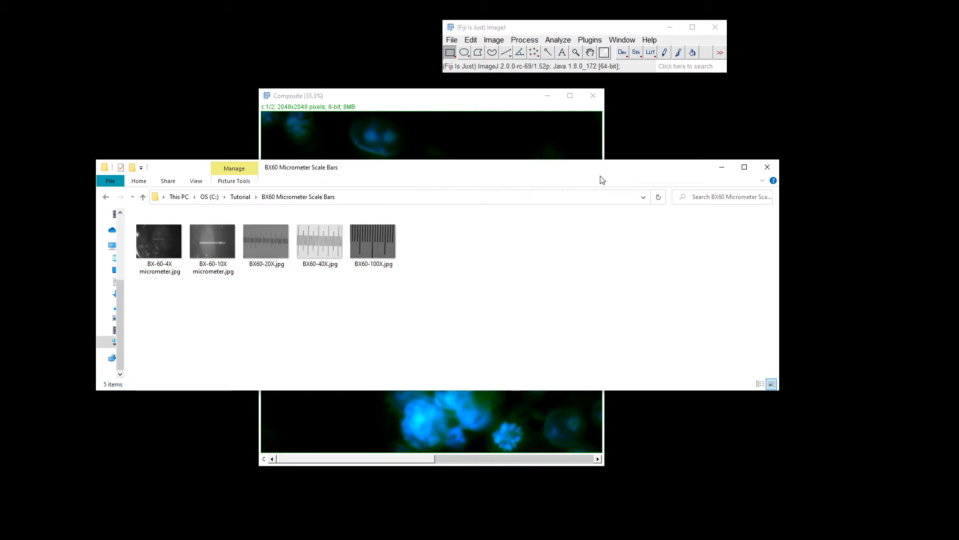
{"action": "left_click", "coordinate": [385, 245]}
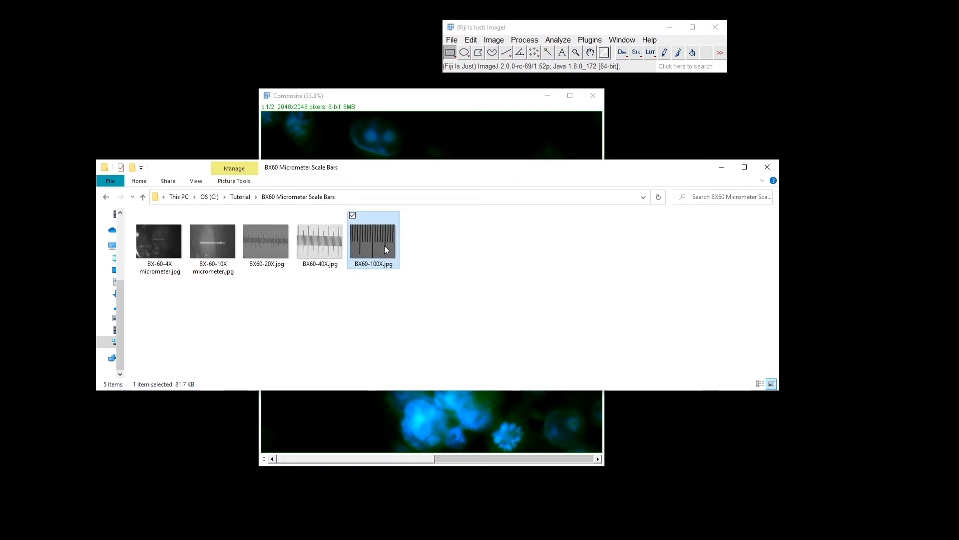
{"action": "left_click_drag", "start_coordinate": [370, 258], "coordinate": [425, 214]}
{"action": "left_click_drag", "start_coordinate": [452, 173], "coordinate": [453, 178]}
{"action": "left_click_drag", "start_coordinate": [379, 250], "coordinate": [533, 36]}
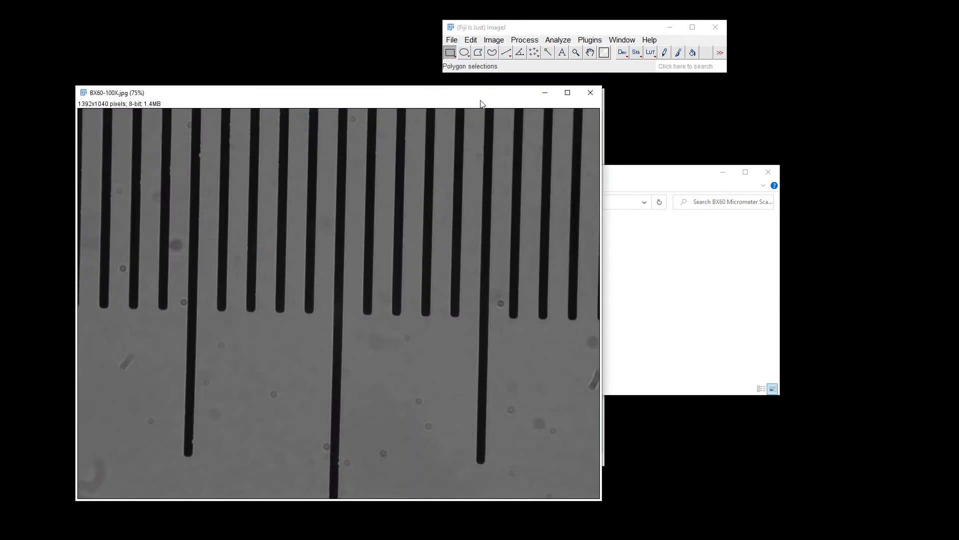
Arrange the BX60-100X.jpg and Composite windows apart, with the micrometer image in front
{"action": "left_click_drag", "start_coordinate": [397, 94], "coordinate": [611, 99]}
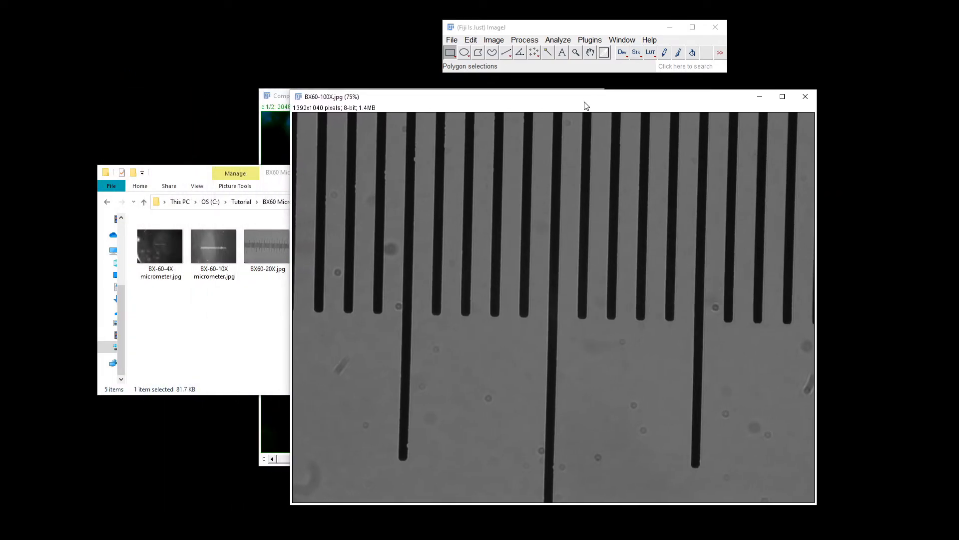
{"action": "left_click_drag", "start_coordinate": [271, 97], "coordinate": [39, 104]}
{"action": "left_click", "coordinate": [440, 99]}
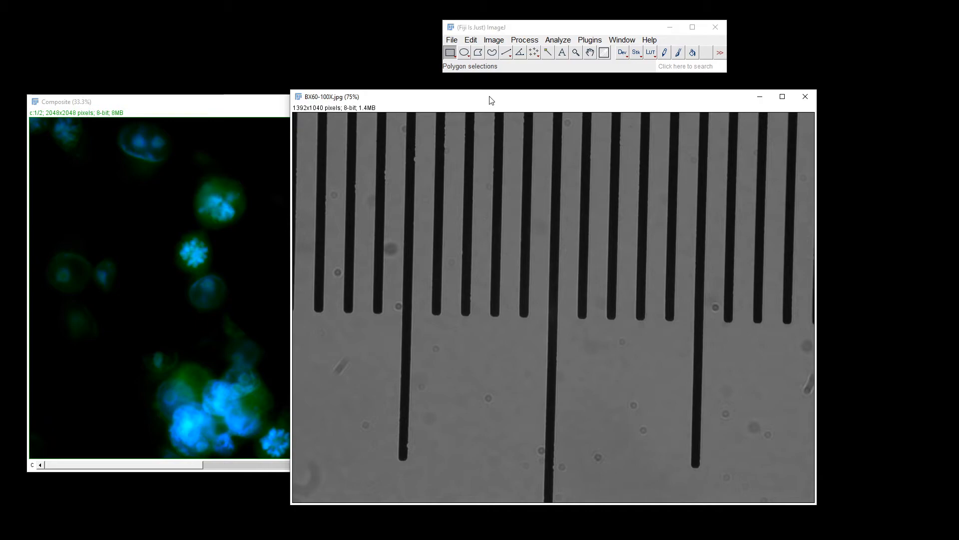
Draw a straight line about 1278 pixels long across the micrometer ticks, spanning 16 short-tick intervals
{"action": "left_click", "coordinate": [507, 53]}
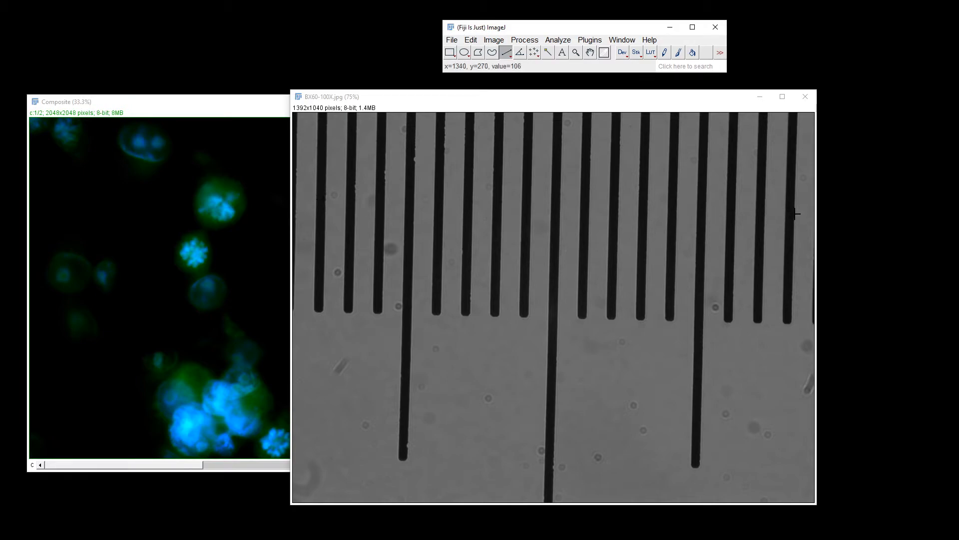
{"action": "left_click", "coordinate": [314, 201]}
{"action": "left_click_drag", "start_coordinate": [314, 201], "coordinate": [794, 220]}
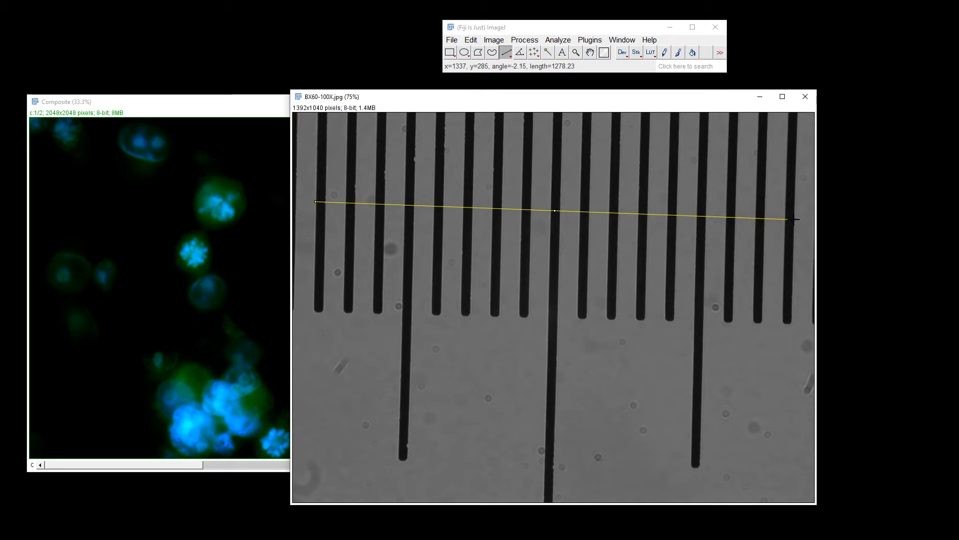
{"action": "left_click_drag", "start_coordinate": [794, 219], "coordinate": [794, 219]}
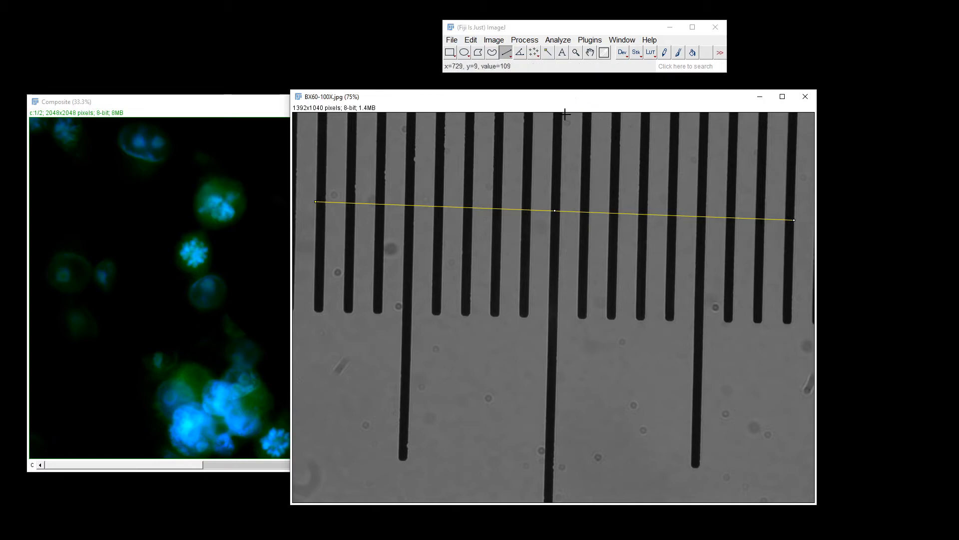
Open Set Scale for the drawn line and set its known distance to 160
{"action": "left_click", "coordinate": [558, 40]}
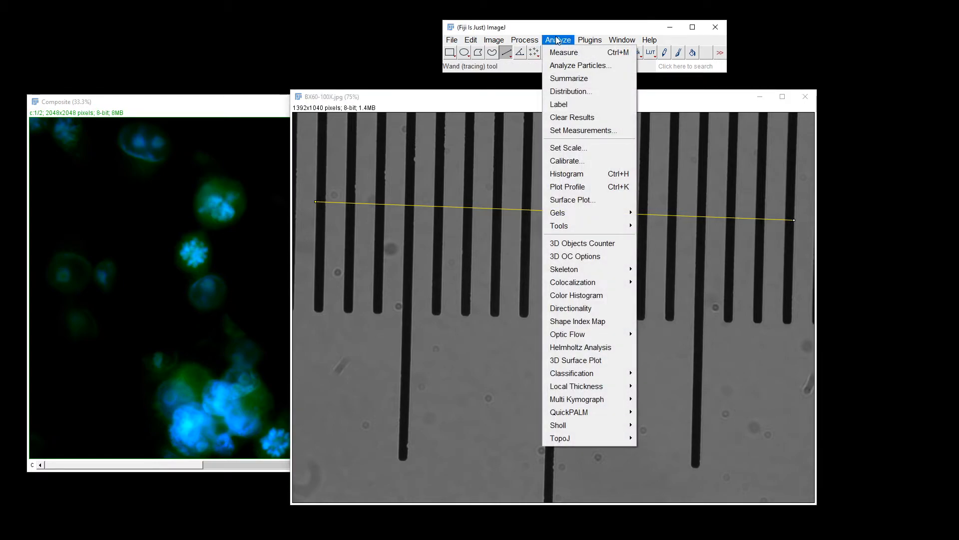
{"action": "left_click", "coordinate": [585, 151]}
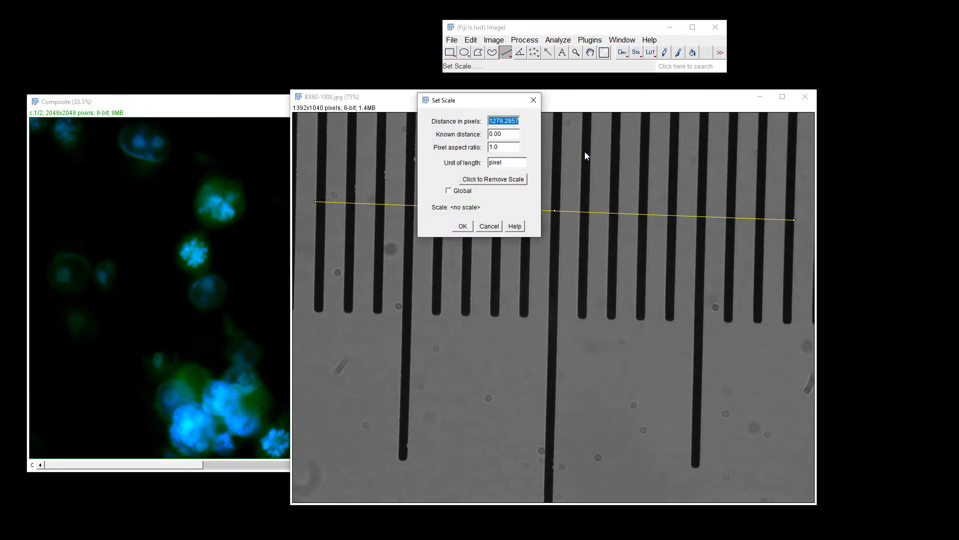
{"action": "left_click_drag", "start_coordinate": [463, 104], "coordinate": [537, 143]}
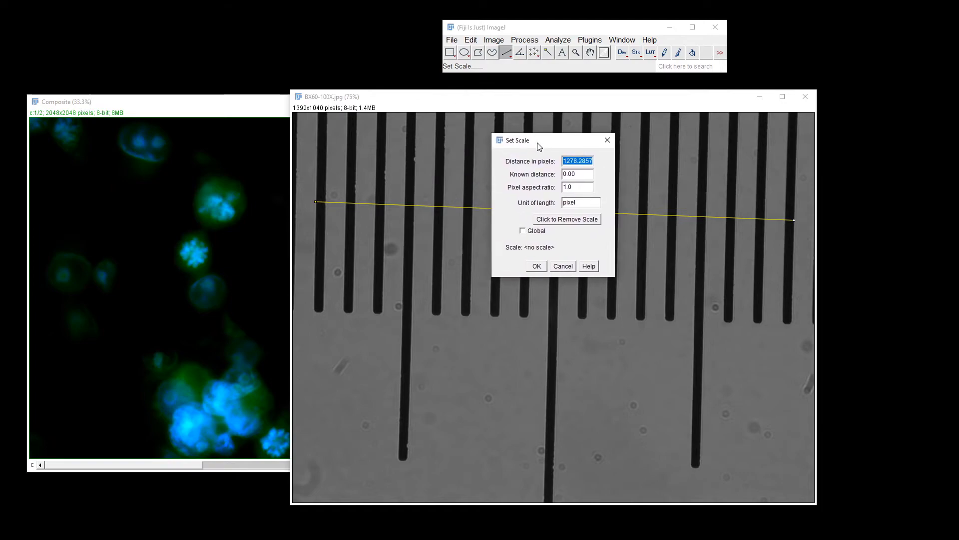
{"action": "left_click", "coordinate": [567, 161]}
{"action": "double_click", "coordinate": [565, 161]}
{"action": "left_click_drag", "start_coordinate": [579, 174], "coordinate": [572, 177]}
{"action": "double_click", "coordinate": [572, 176]}
{"action": "type", "text": "1"}
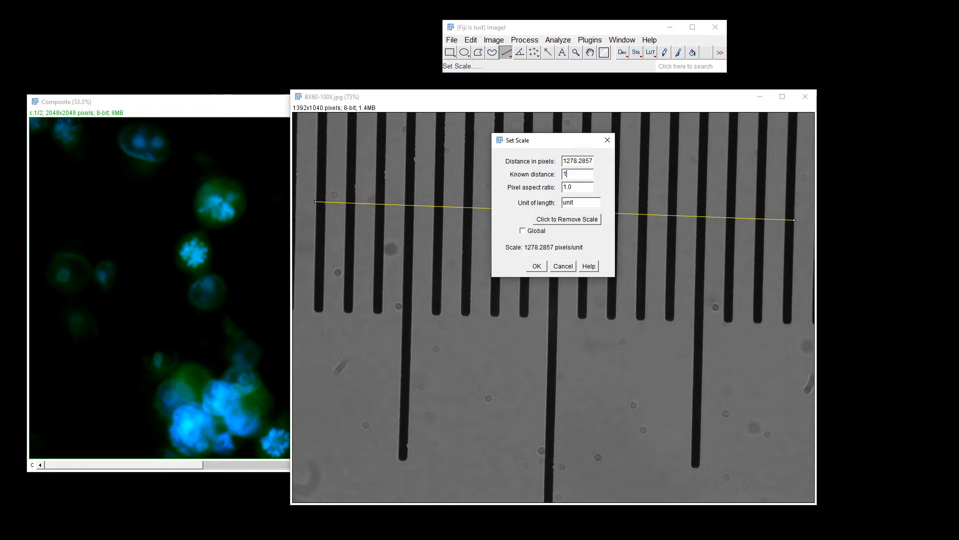
{"action": "type", "text": "60"}
Set the unit of length to micron, make the scale global, and apply it
{"action": "key", "text": "Tab"}
{"action": "key", "text": "Tab"}
{"action": "type", "text": "micron"}
{"action": "double_click", "coordinate": [576, 176]}
{"action": "left_click", "coordinate": [524, 232]}
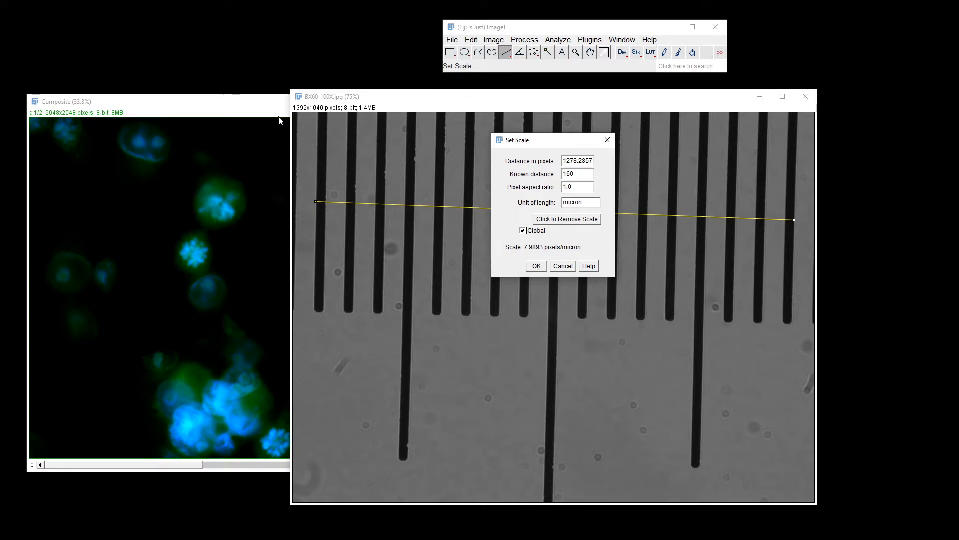
{"action": "left_click", "coordinate": [538, 266]}
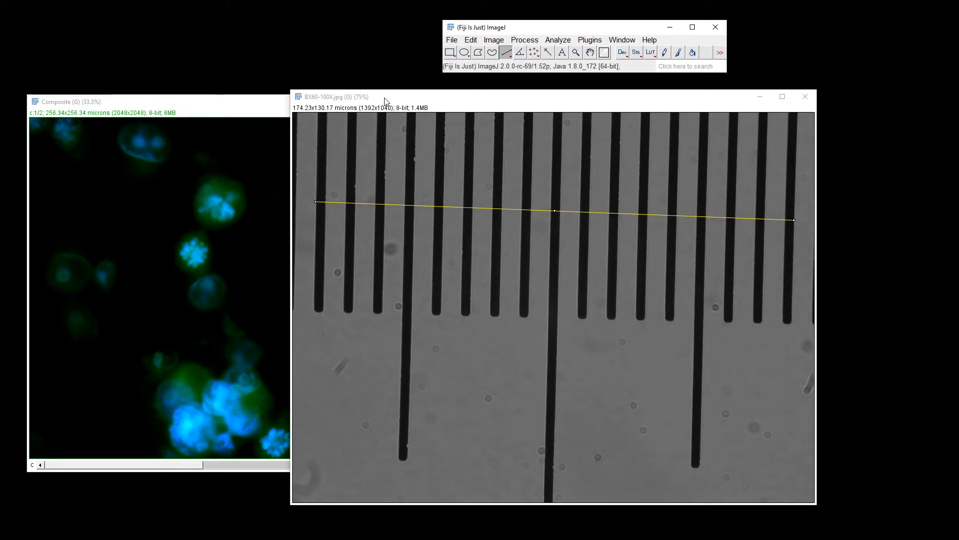
Bring the Composite image in front of the micrometer image and open the Scale Bar settings for it, placed beside the image
{"action": "left_click_drag", "start_coordinate": [386, 101], "coordinate": [485, 96]}
{"action": "left_click_drag", "start_coordinate": [237, 110], "coordinate": [464, 100]}
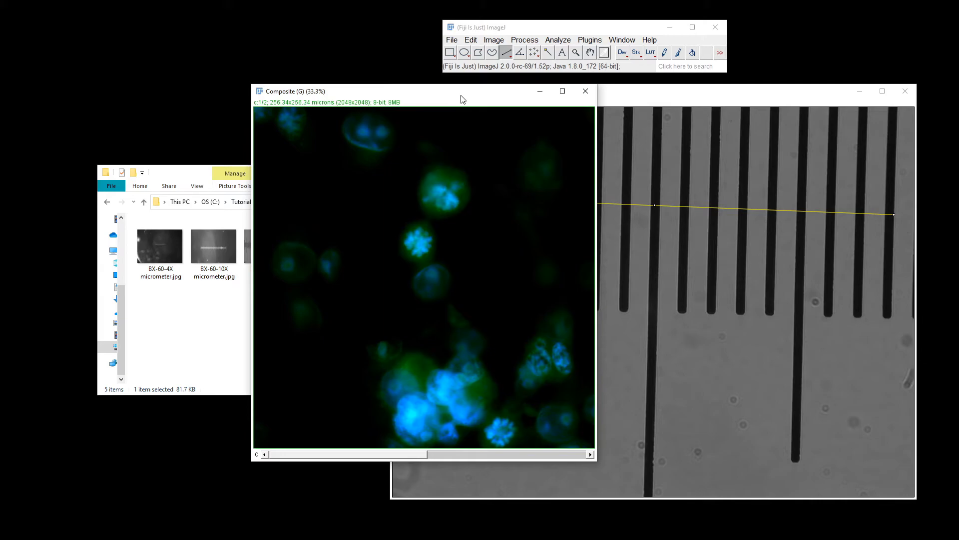
{"action": "left_click", "coordinate": [564, 41]}
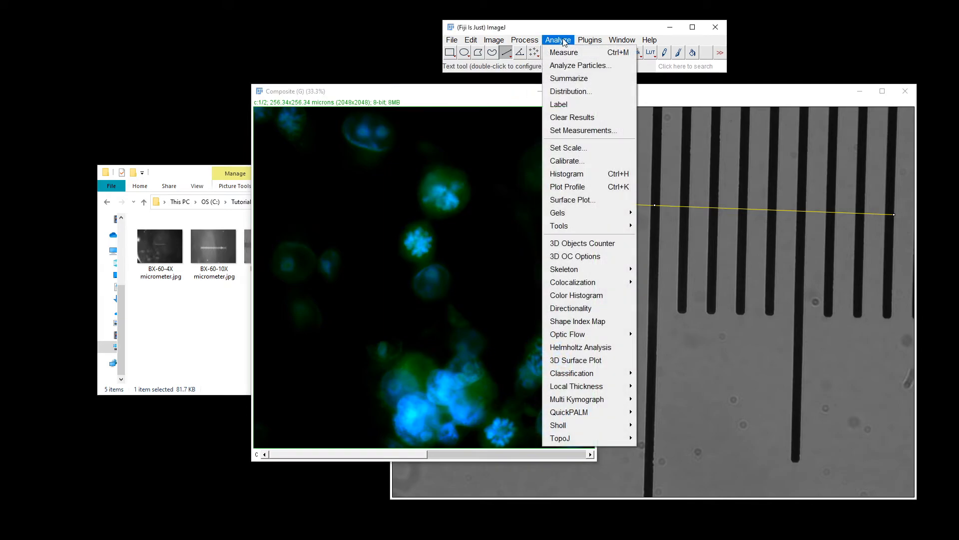
{"action": "mouse_move", "coordinate": [579, 229]}
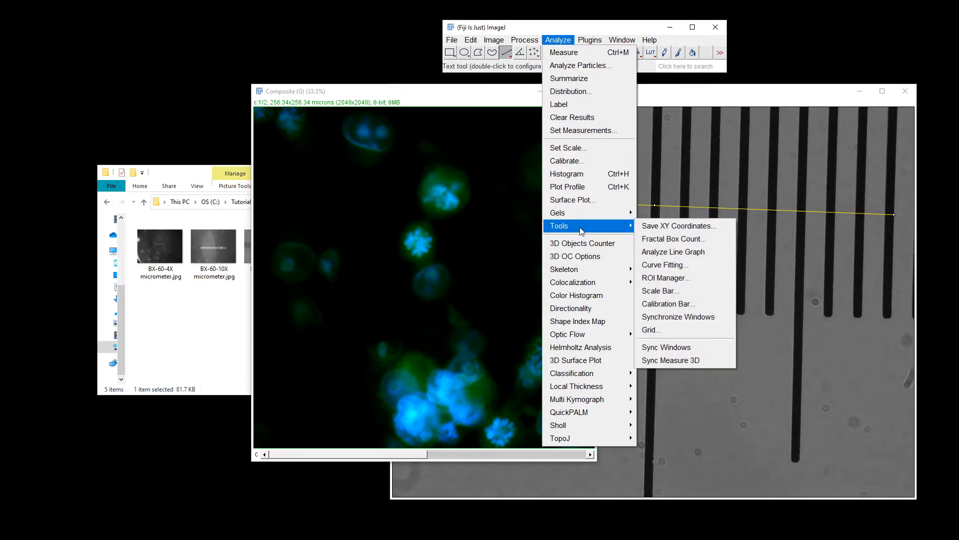
{"action": "left_click", "coordinate": [690, 294]}
{"action": "left_click_drag", "start_coordinate": [468, 102], "coordinate": [694, 240]}
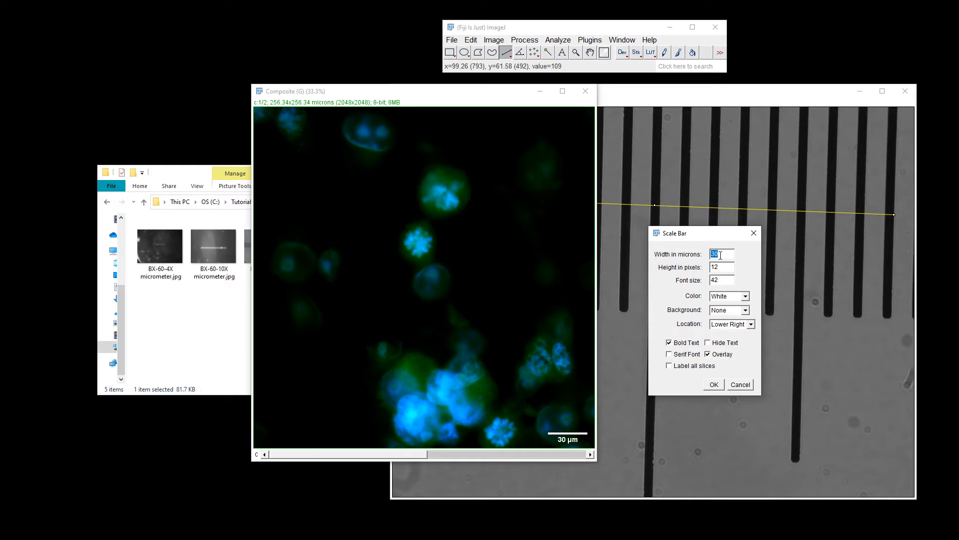
Add a 50-micron-wide white scale bar at the lower right of the composite, labelling all slices
{"action": "type", "text": "50"}
{"action": "double_click", "coordinate": [721, 270]}
{"action": "left_click_drag", "start_coordinate": [718, 268], "coordinate": [714, 269]}
{"action": "left_click", "coordinate": [728, 268]}
{"action": "left_click", "coordinate": [673, 369]}
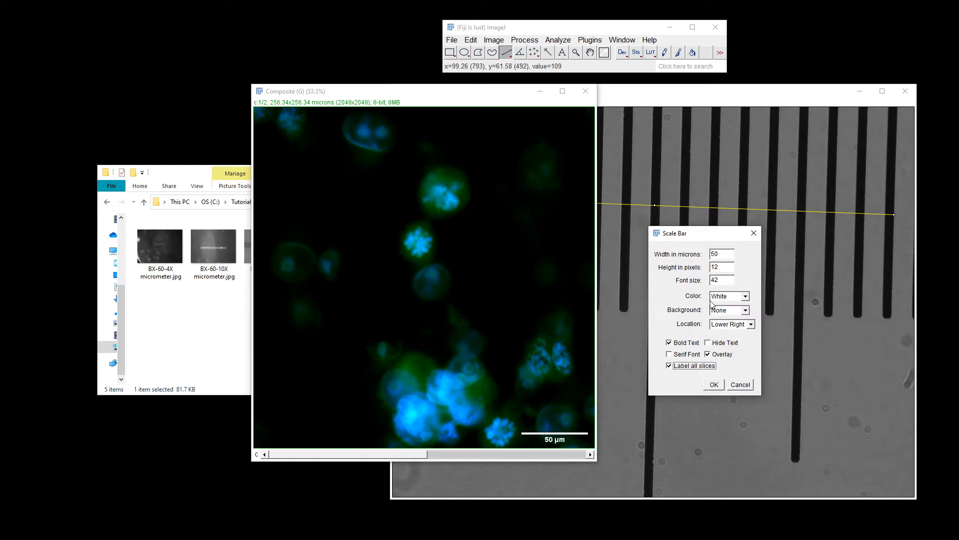
{"action": "left_click", "coordinate": [714, 385]}
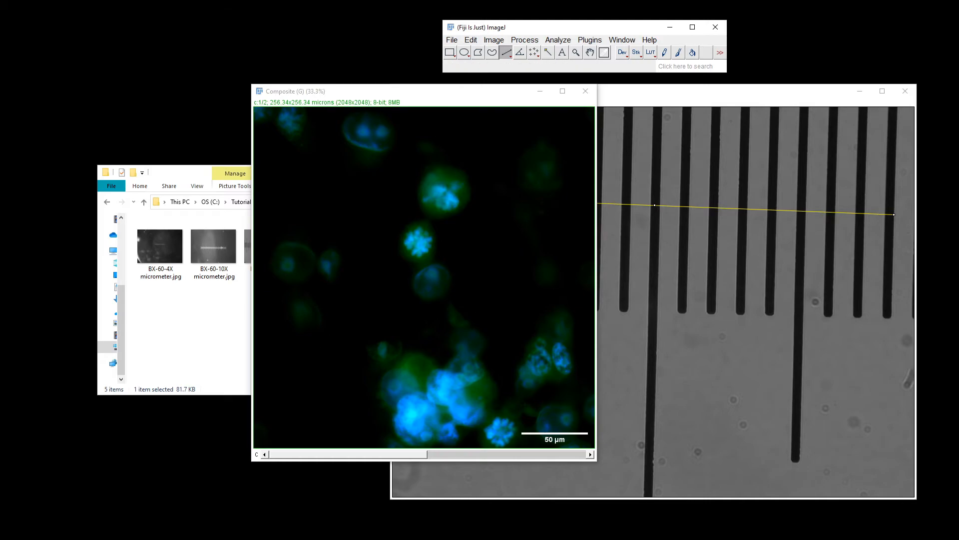
Convert the Composite image with its scale bar to RGB Color
{"action": "left_click", "coordinate": [438, 96]}
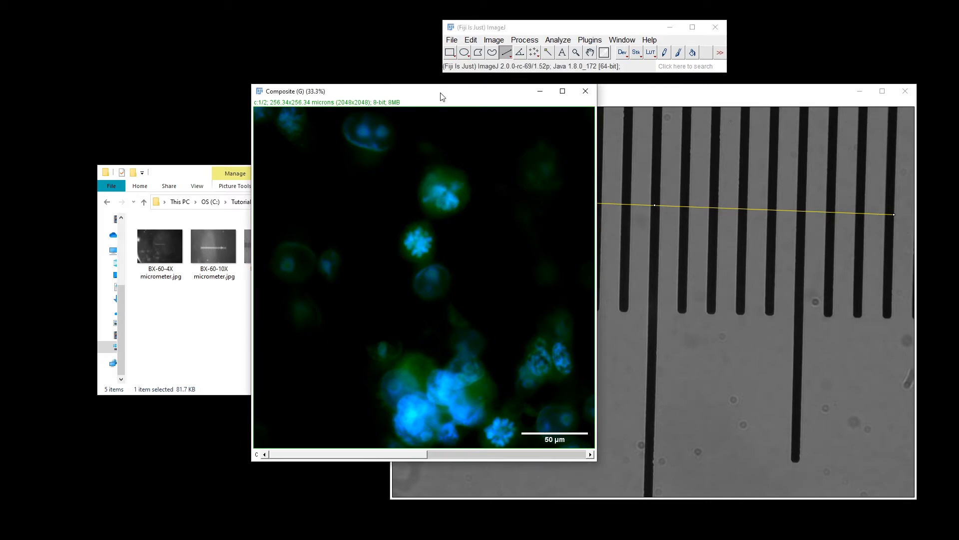
{"action": "left_click_drag", "start_coordinate": [443, 96], "coordinate": [477, 94]}
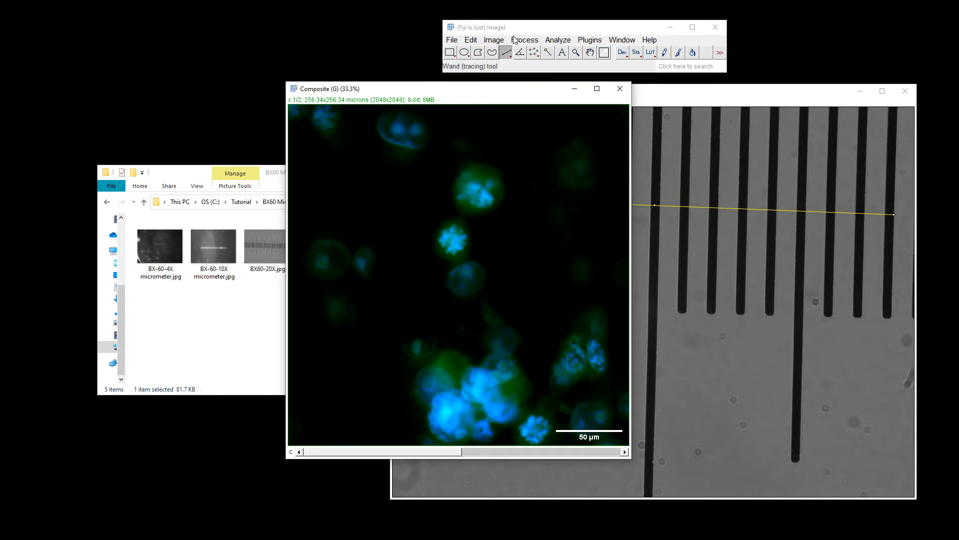
{"action": "left_click", "coordinate": [494, 40]}
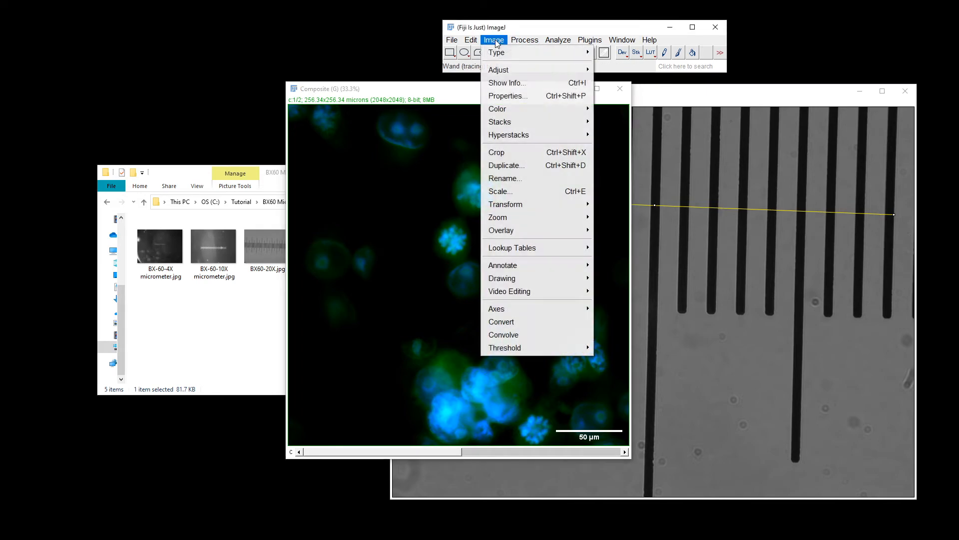
{"action": "mouse_move", "coordinate": [503, 57]}
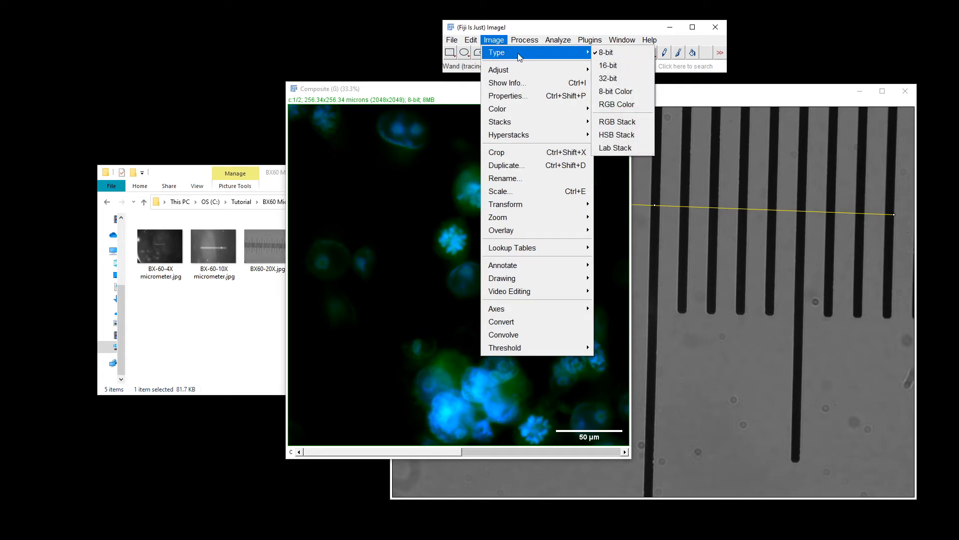
{"action": "left_click", "coordinate": [625, 106]}
Place the Composite and Composite (RGB) images side by side without overlap
{"action": "left_click_drag", "start_coordinate": [135, 96], "coordinate": [567, 96]}
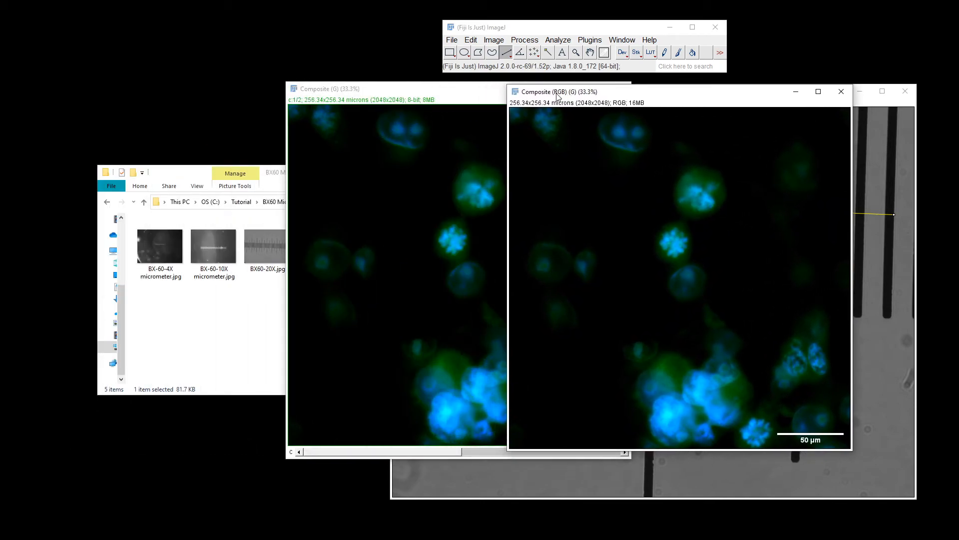
{"action": "left_click_drag", "start_coordinate": [450, 96], "coordinate": [289, 90]}
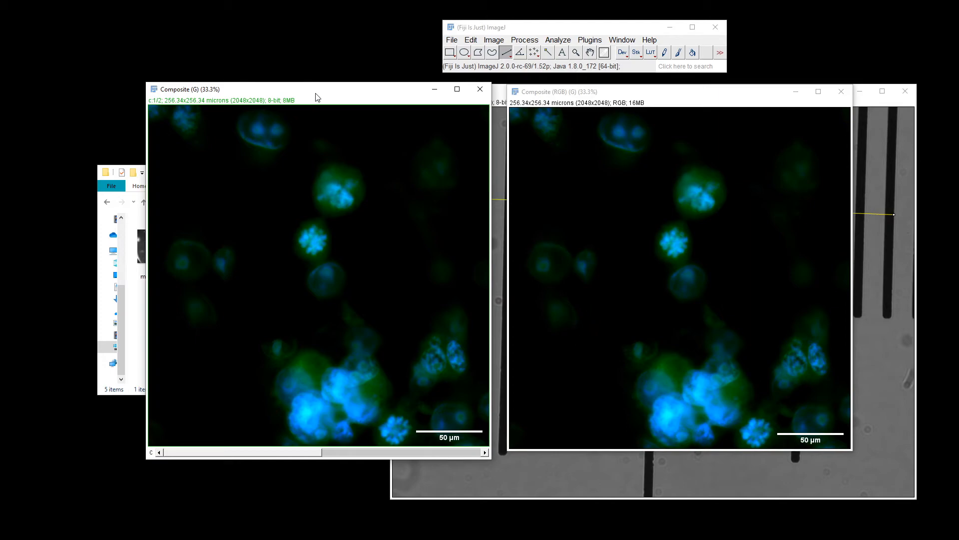
{"action": "left_click_drag", "start_coordinate": [315, 95], "coordinate": [302, 92]}
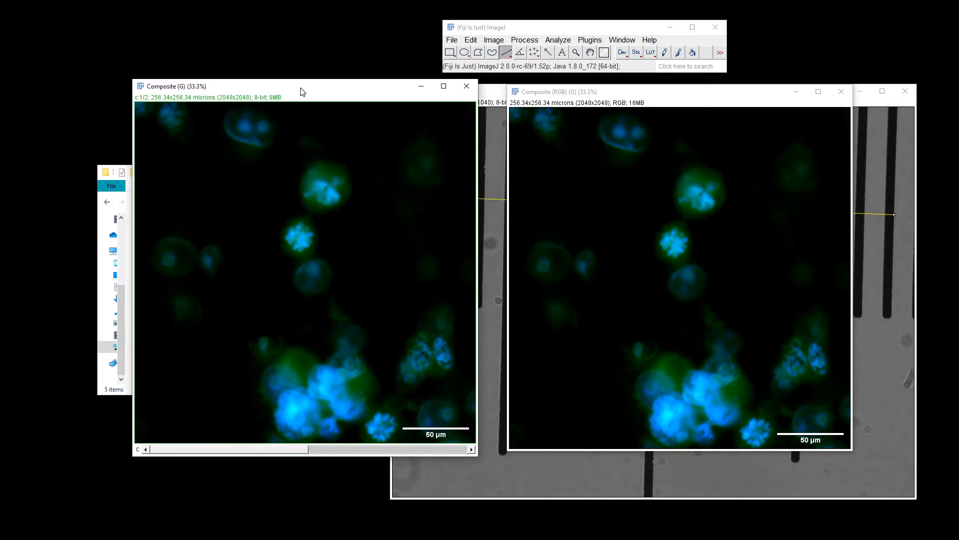
Bring the Composite (RGB) image forward, partly overlapping the Composite image, and start saving it as a JPEG
{"action": "left_click", "coordinate": [584, 97]}
{"action": "left_click_drag", "start_coordinate": [603, 95], "coordinate": [523, 98]}
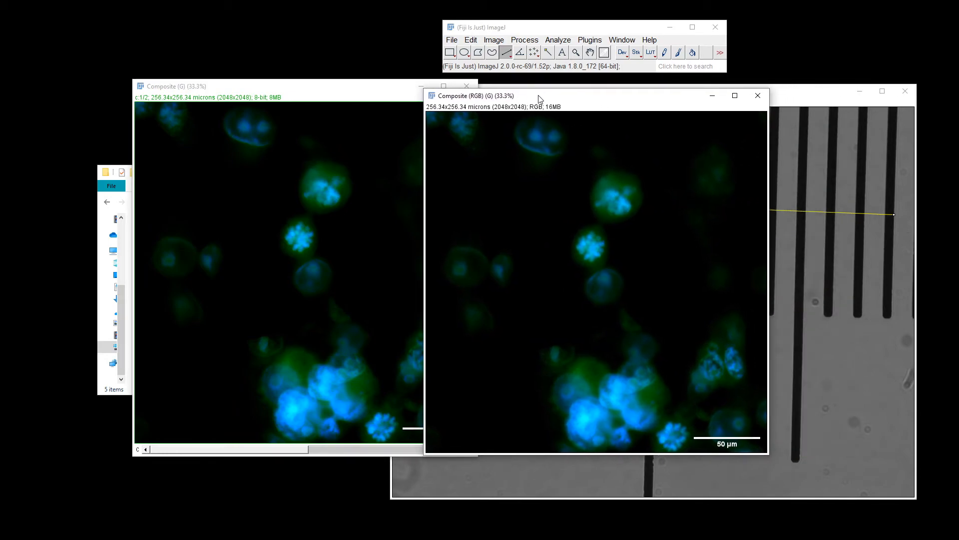
{"action": "left_click_drag", "start_coordinate": [538, 100], "coordinate": [533, 94]}
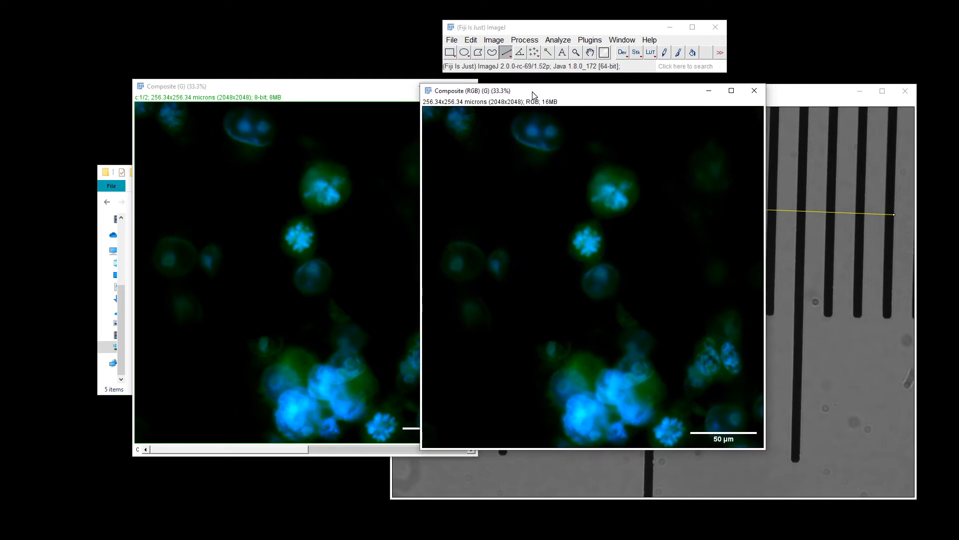
{"action": "left_click", "coordinate": [454, 41]}
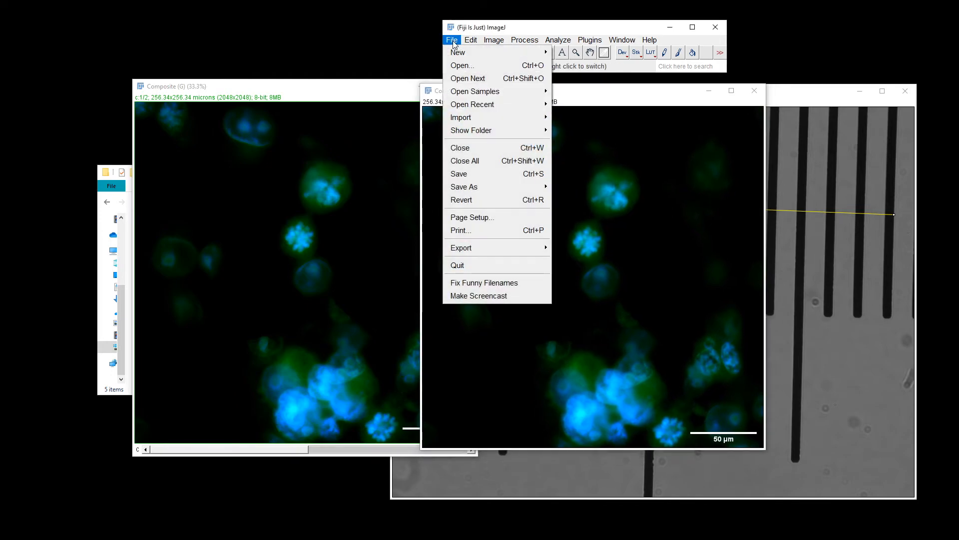
{"action": "left_click", "coordinate": [455, 40]}
{"action": "left_click", "coordinate": [471, 40]}
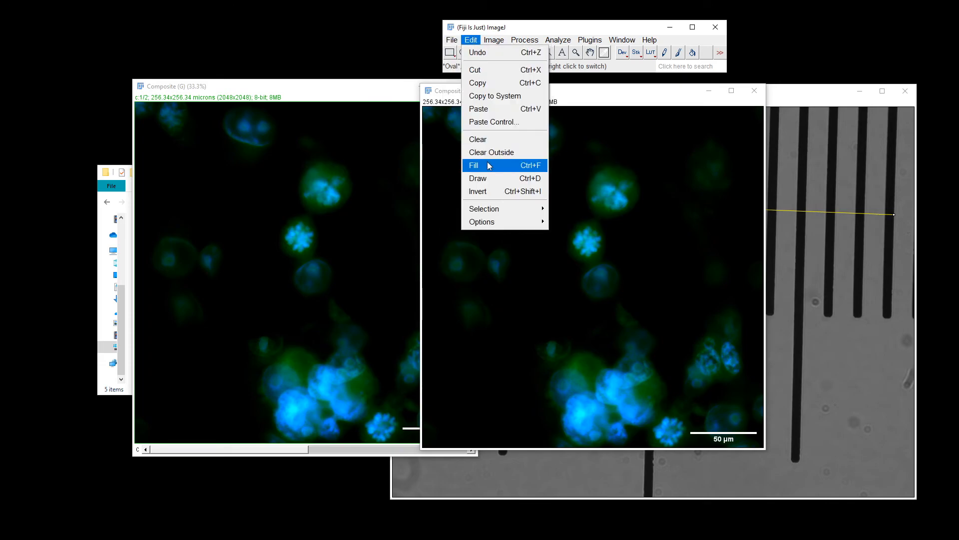
{"action": "left_click", "coordinate": [451, 40]}
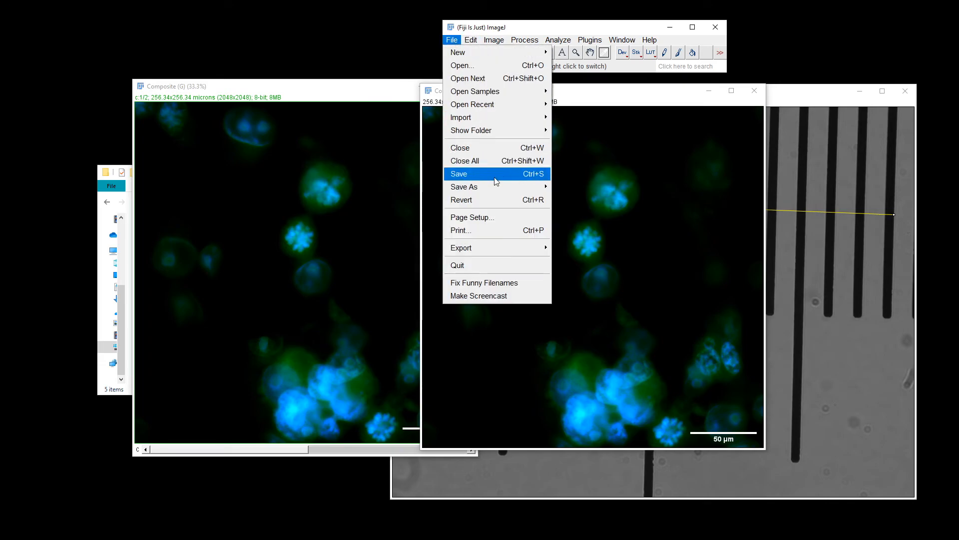
{"action": "mouse_move", "coordinate": [499, 186]}
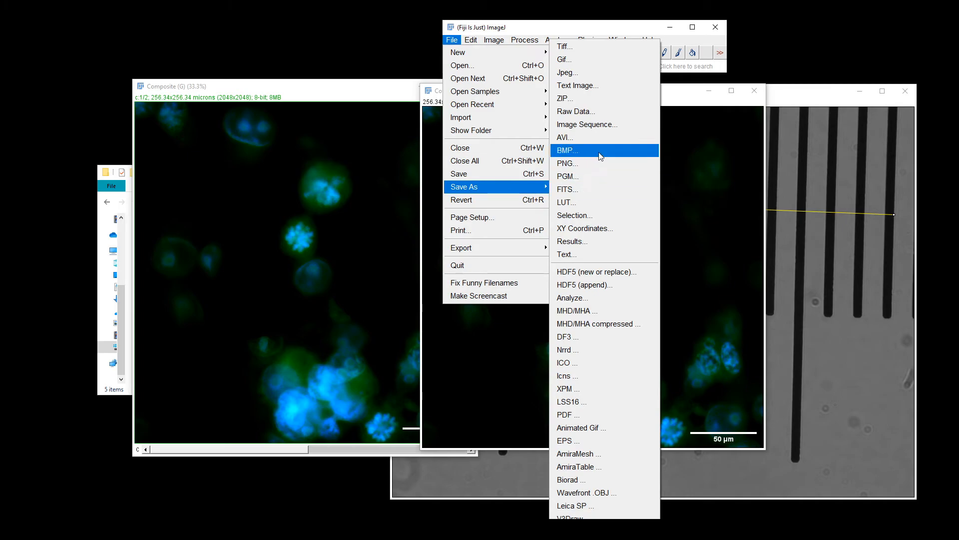
{"action": "left_click", "coordinate": [594, 72]}
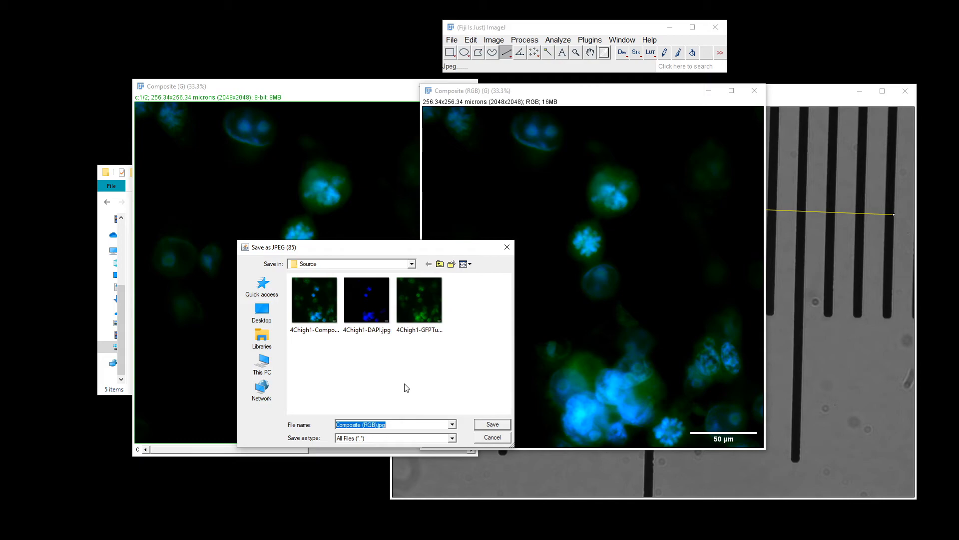
Save the RGB image as a JPEG in the Source folder with the file name Composite
{"action": "left_click", "coordinate": [377, 425]}
{"action": "left_click_drag", "start_coordinate": [378, 425], "coordinate": [335, 436]}
{"action": "type", "text": "Compositice"}
{"action": "key", "text": "BackSpace"}
{"action": "key", "text": "BackSpace"}
{"action": "type", "text": "e"}
{"action": "key", "text": "BackSpace"}
{"action": "key", "text": "BackSpace"}
{"action": "type", "text": "e"}
{"action": "left_click", "coordinate": [493, 424]}
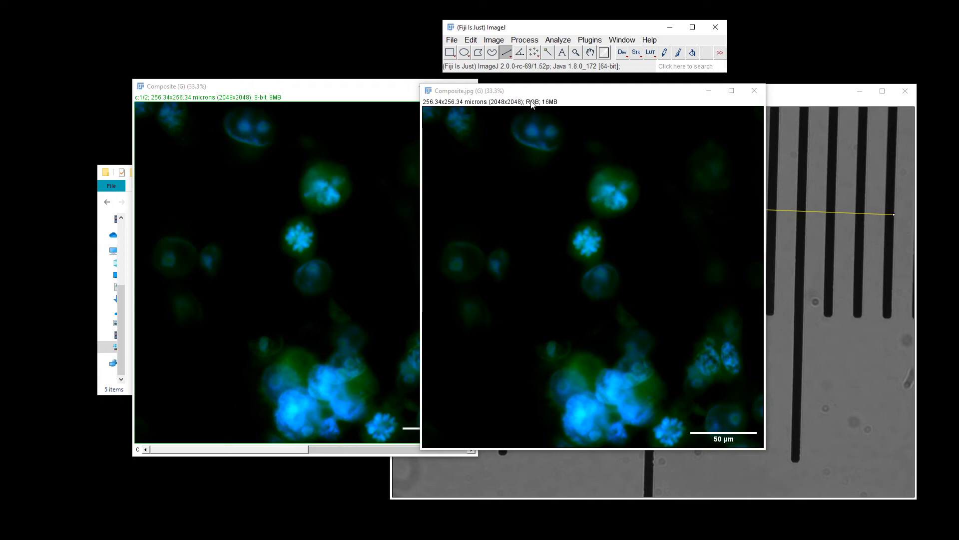
Close the saved Composite.jpg image and move the two-channel Composite so it partly overlaps the micrometer image
{"action": "left_click", "coordinate": [555, 97]}
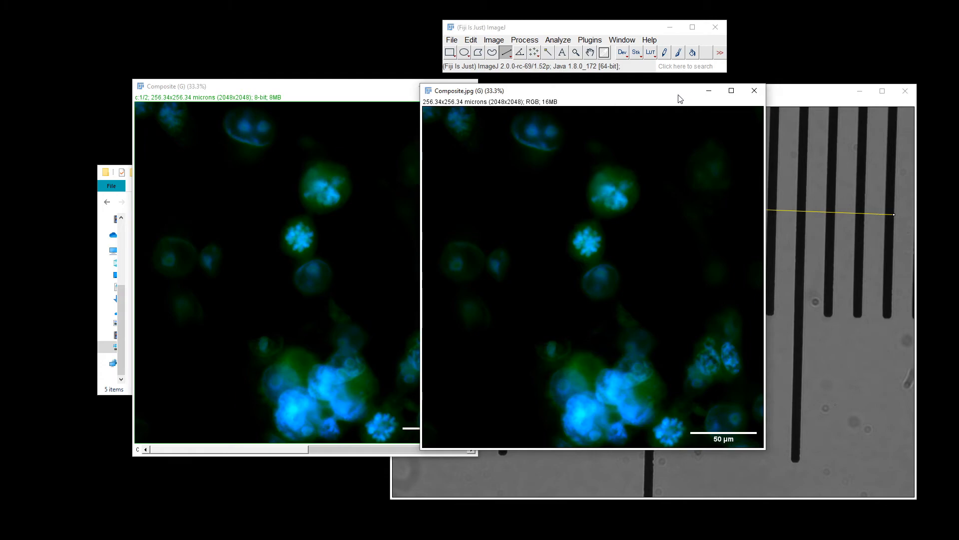
{"action": "left_click", "coordinate": [754, 90]}
{"action": "left_click_drag", "start_coordinate": [321, 90], "coordinate": [460, 94]}
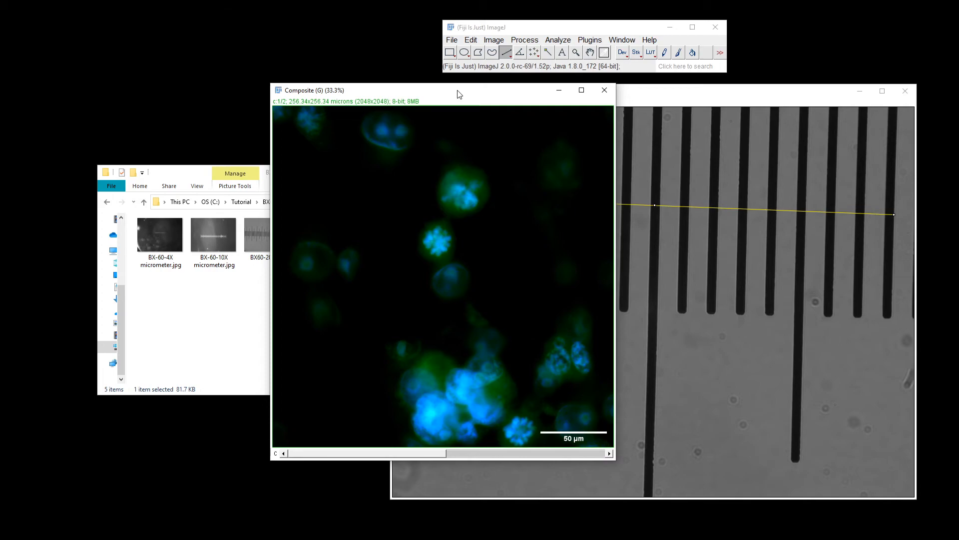
{"action": "left_click_drag", "start_coordinate": [460, 94], "coordinate": [424, 90]}
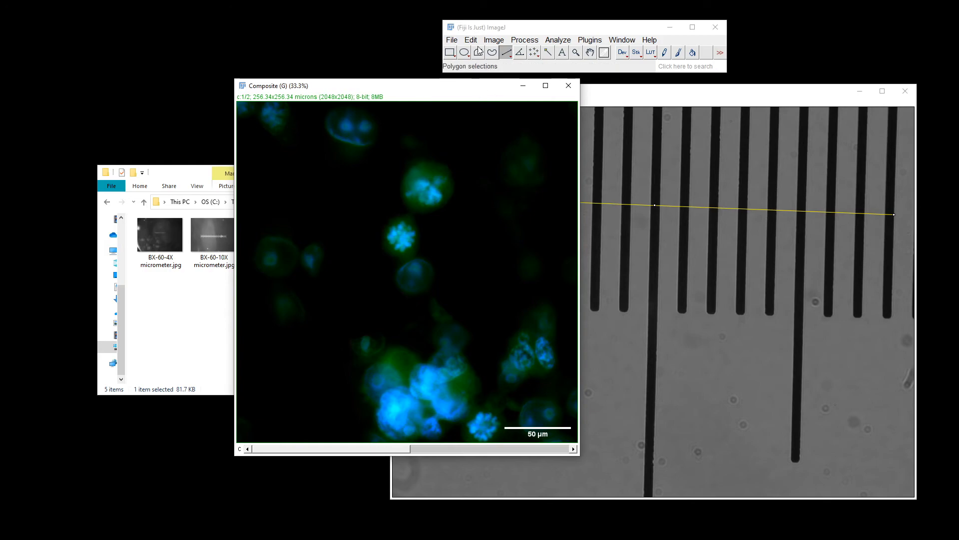
Open the Channels Tool for the two-channel Composite image and move its window toward the image's edge
{"action": "left_click", "coordinate": [504, 31]}
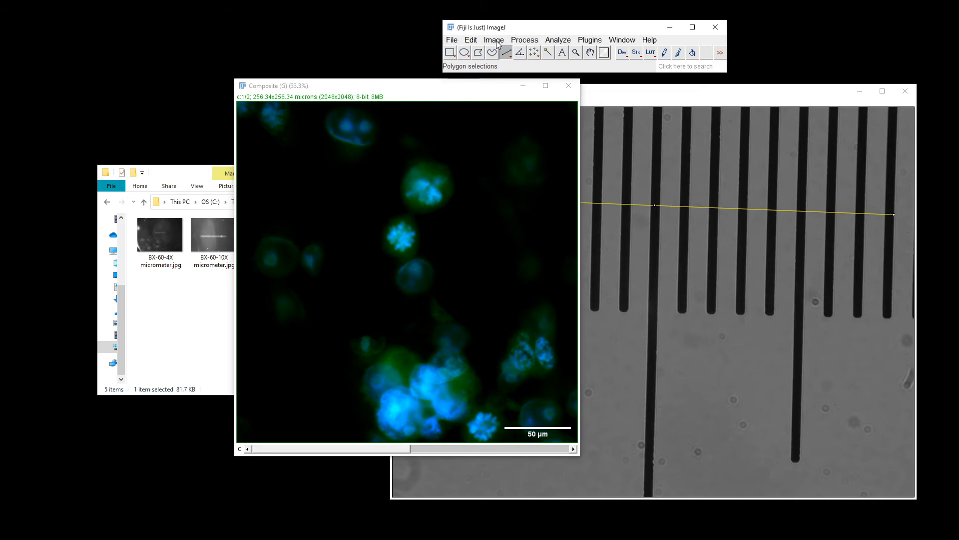
{"action": "left_click", "coordinate": [495, 40]}
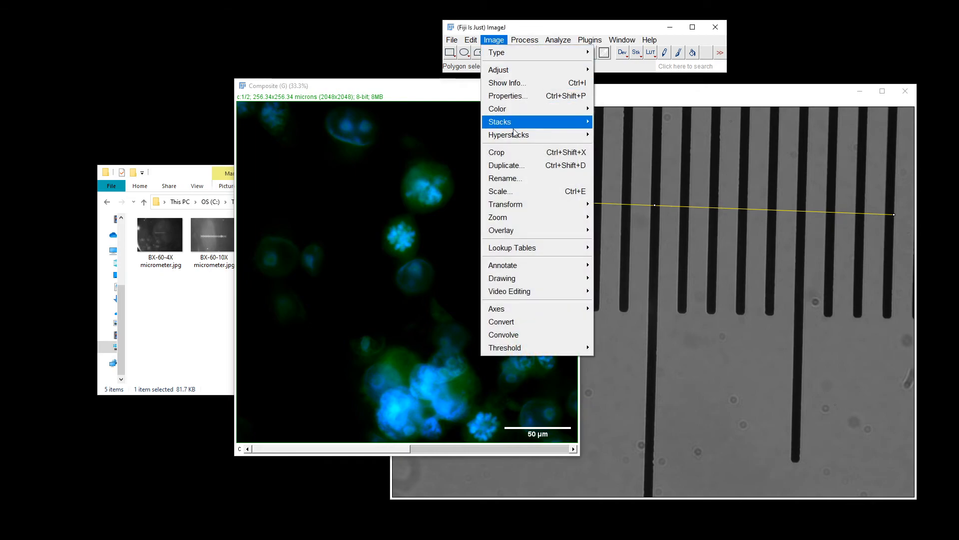
{"action": "mouse_move", "coordinate": [533, 115]}
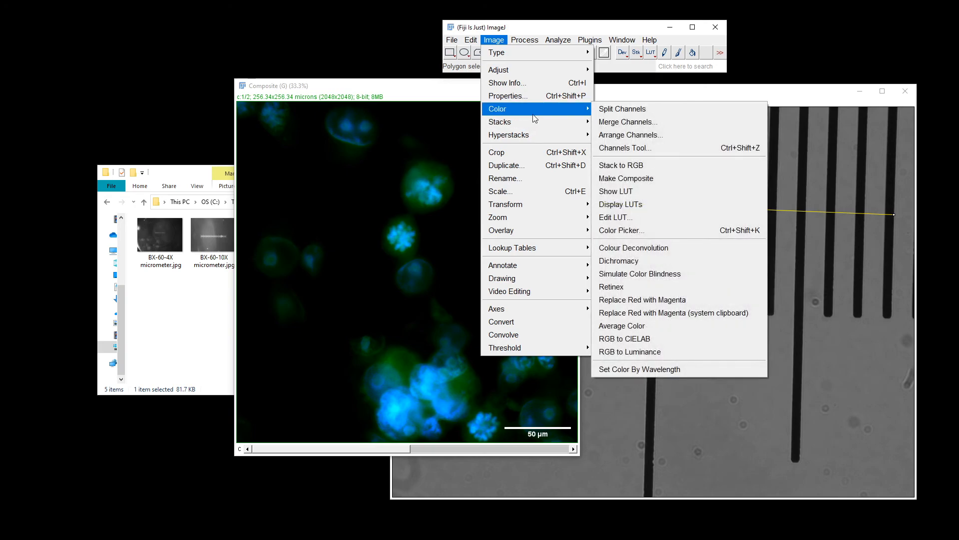
{"action": "left_click", "coordinate": [669, 151]}
{"action": "left_click_drag", "start_coordinate": [479, 119], "coordinate": [549, 162]}
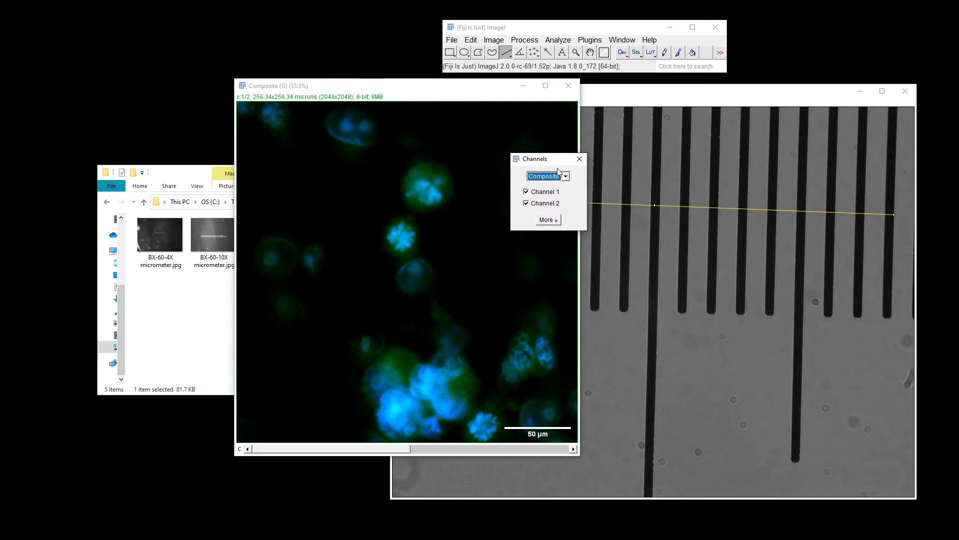
{"action": "left_click", "coordinate": [564, 177]}
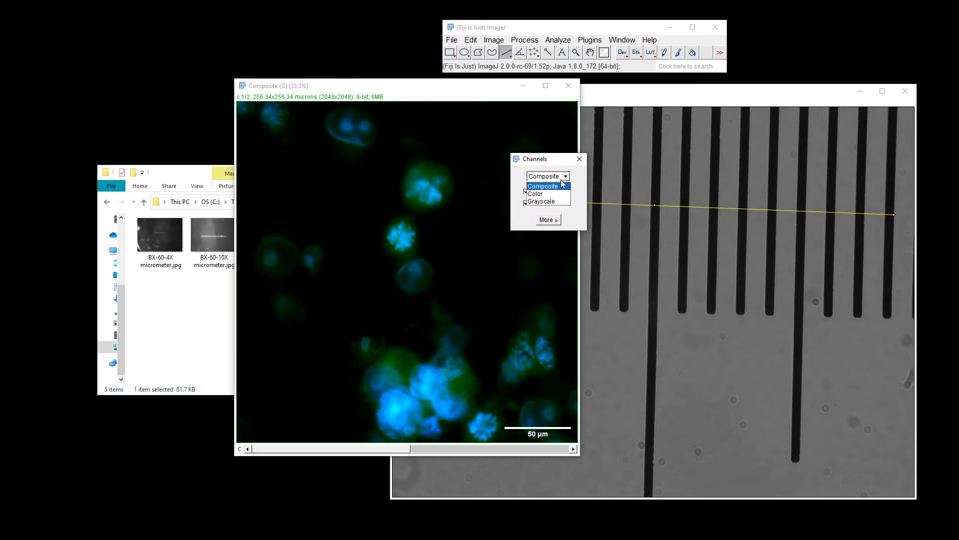
{"action": "left_click", "coordinate": [540, 198]}
{"action": "left_click_drag", "start_coordinate": [538, 164], "coordinate": [637, 169]}
{"action": "left_click", "coordinate": [439, 106]}
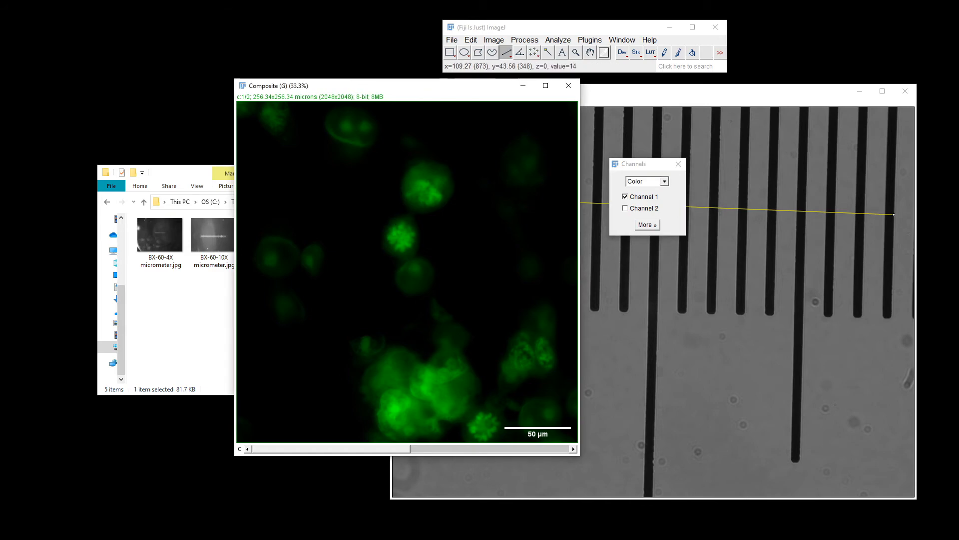
{"action": "left_click_drag", "start_coordinate": [399, 450], "coordinate": [348, 449]}
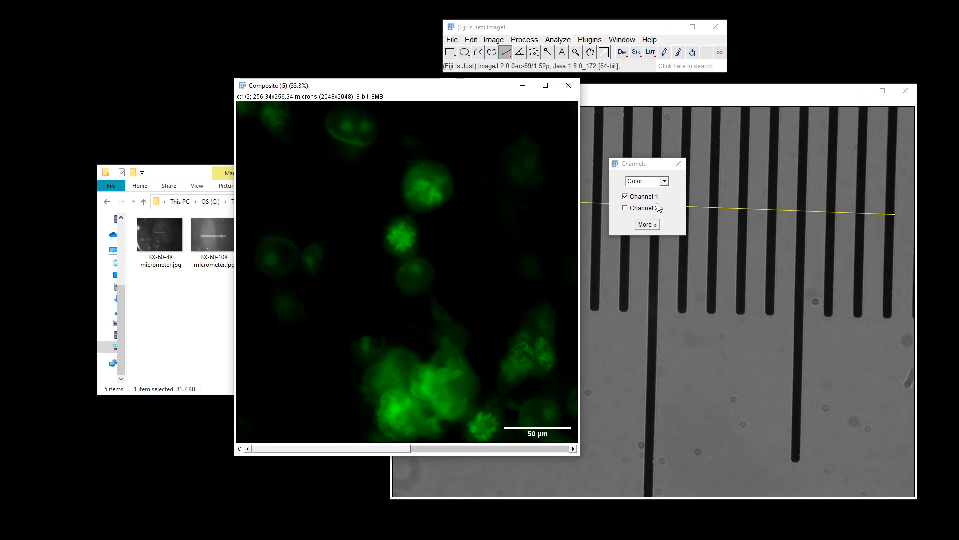
{"action": "left_click_drag", "start_coordinate": [638, 171], "coordinate": [633, 146]}
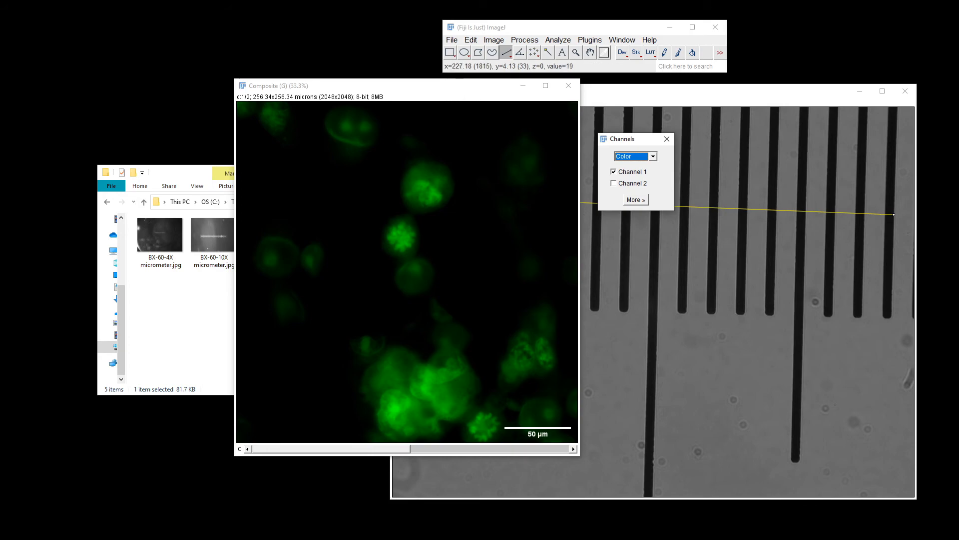
Split the Composite into separate channel images and arrange the blue C2 and green C1 images side by side
{"action": "left_click", "coordinate": [636, 200]}
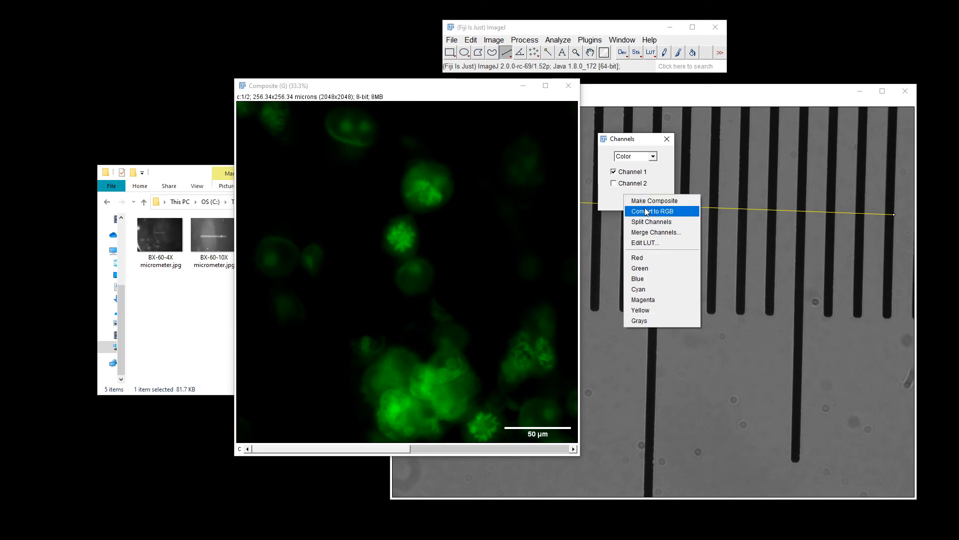
{"action": "left_click", "coordinate": [657, 223]}
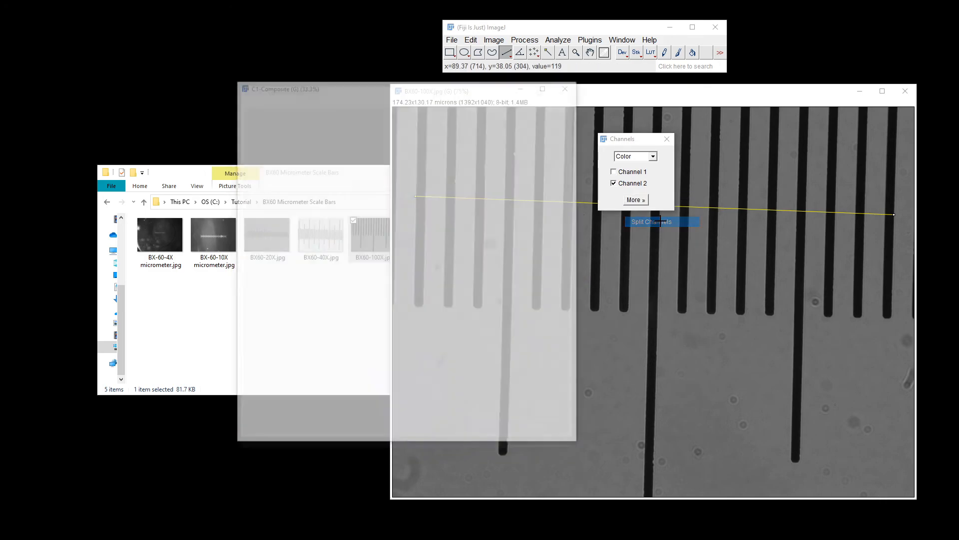
{"action": "left_click_drag", "start_coordinate": [622, 139], "coordinate": [794, 90]}
{"action": "left_click_drag", "start_coordinate": [380, 93], "coordinate": [191, 89]}
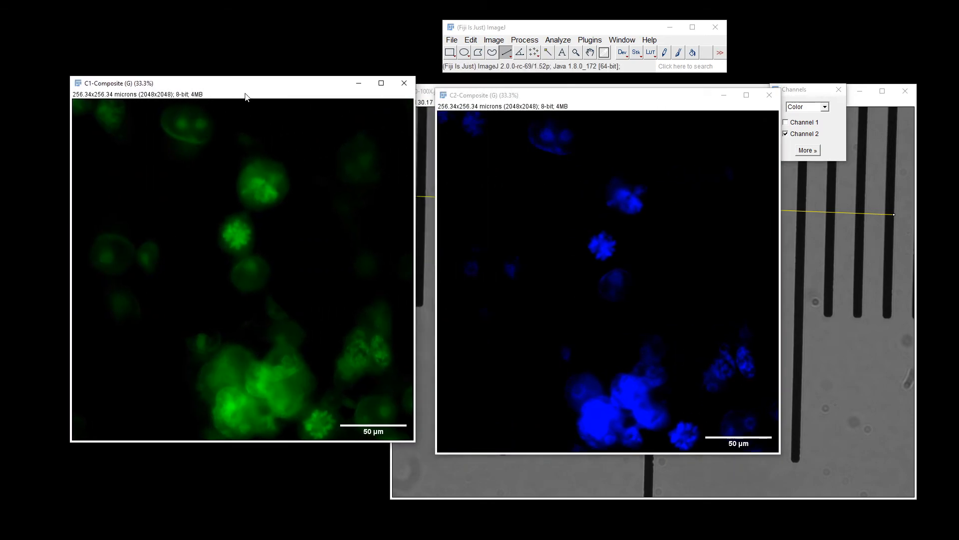
{"action": "left_click_drag", "start_coordinate": [250, 92], "coordinate": [655, 100]}
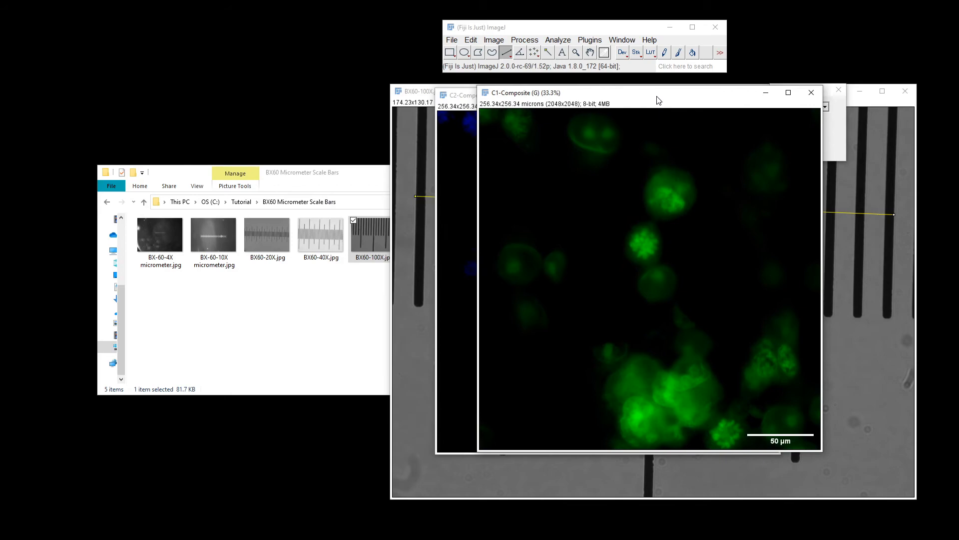
{"action": "left_click_drag", "start_coordinate": [453, 98], "coordinate": [80, 95]}
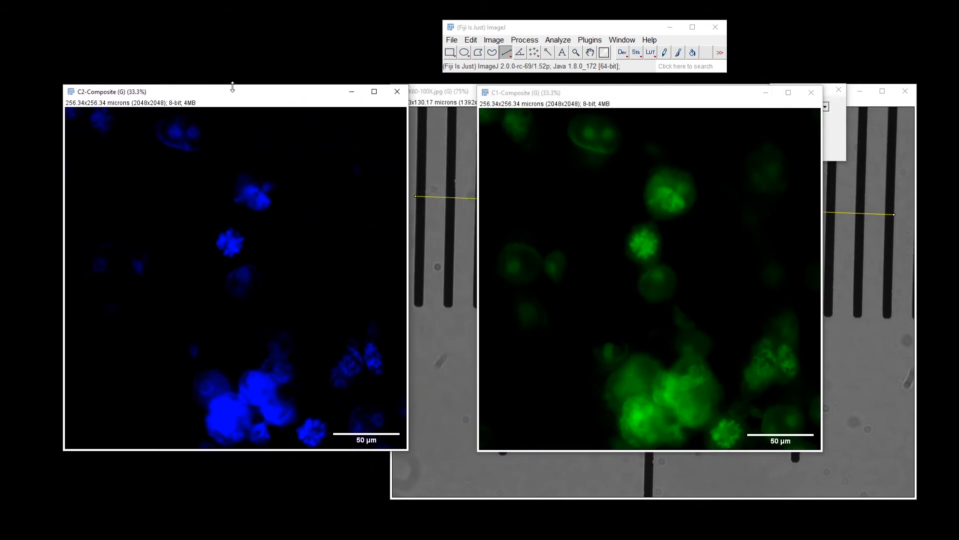
{"action": "left_click_drag", "start_coordinate": [545, 97], "coordinate": [490, 98]}
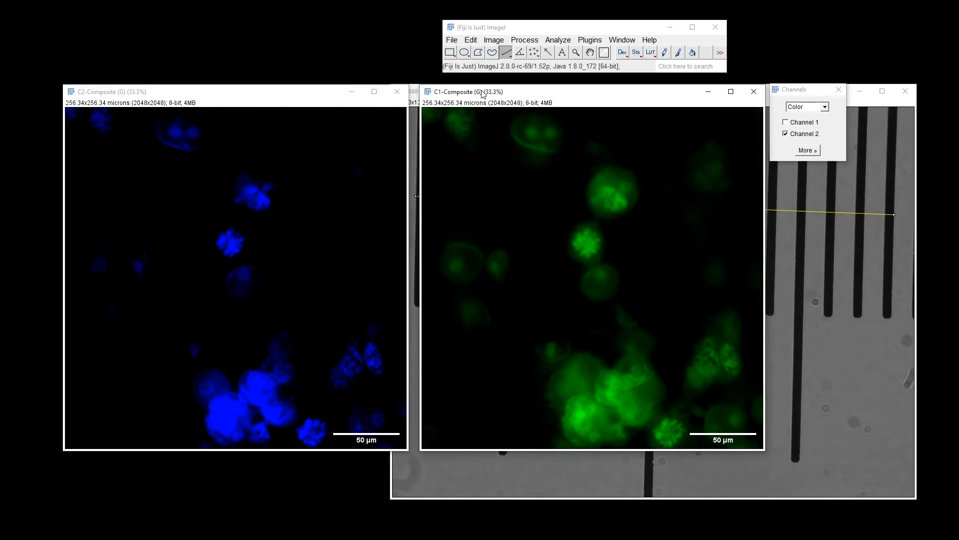
Convert the blue C2-Composite image to RGB Color
{"action": "left_click", "coordinate": [499, 42]}
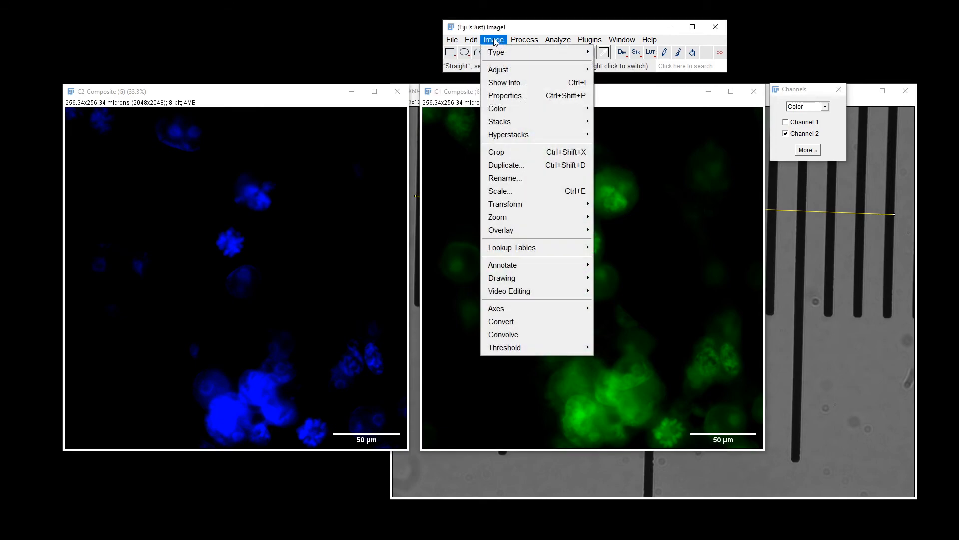
{"action": "left_click", "coordinate": [295, 93]}
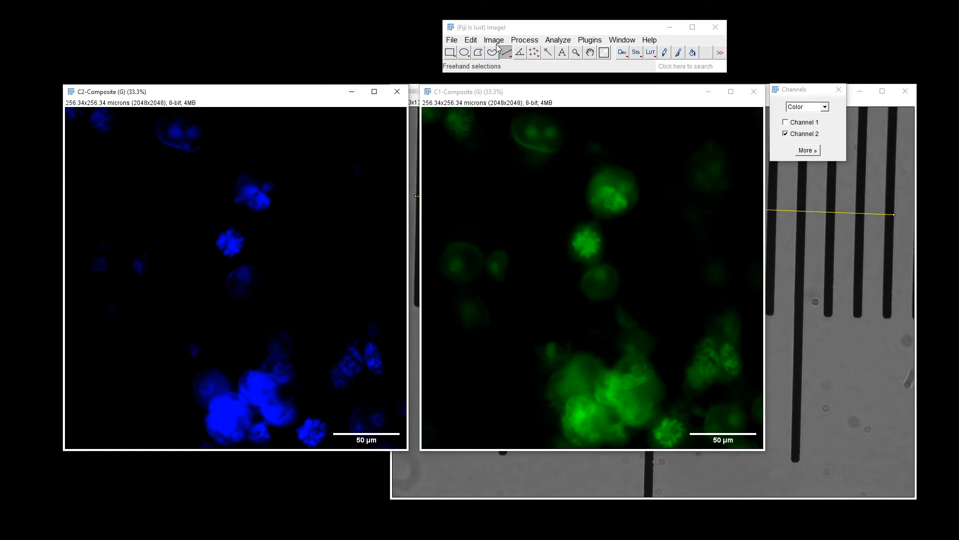
{"action": "mouse_move", "coordinate": [268, 95]}
{"action": "left_mouse_down"}
{"action": "mouse_move", "coordinate": [273, 88]}
{"action": "mouse_move", "coordinate": [267, 96]}
{"action": "left_mouse_up"}
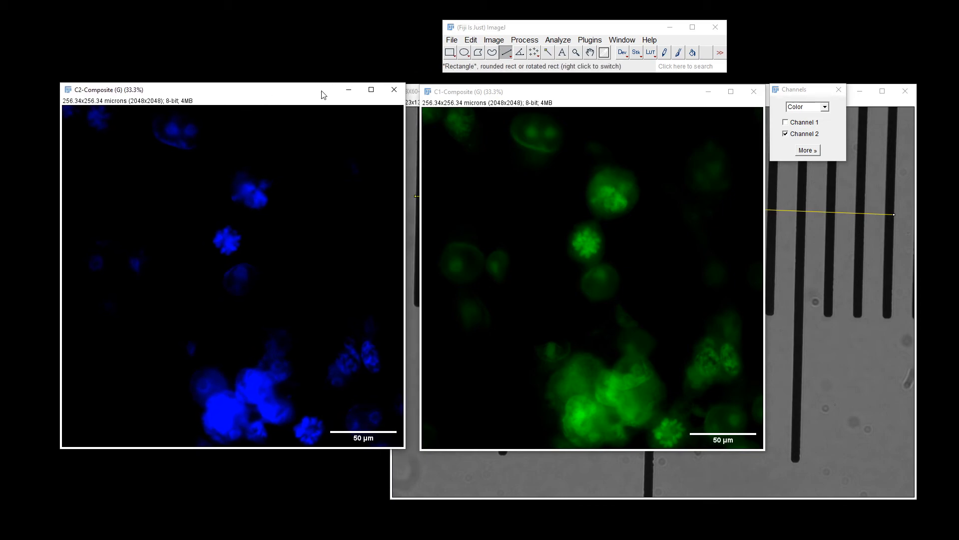
{"action": "left_click", "coordinate": [498, 41]}
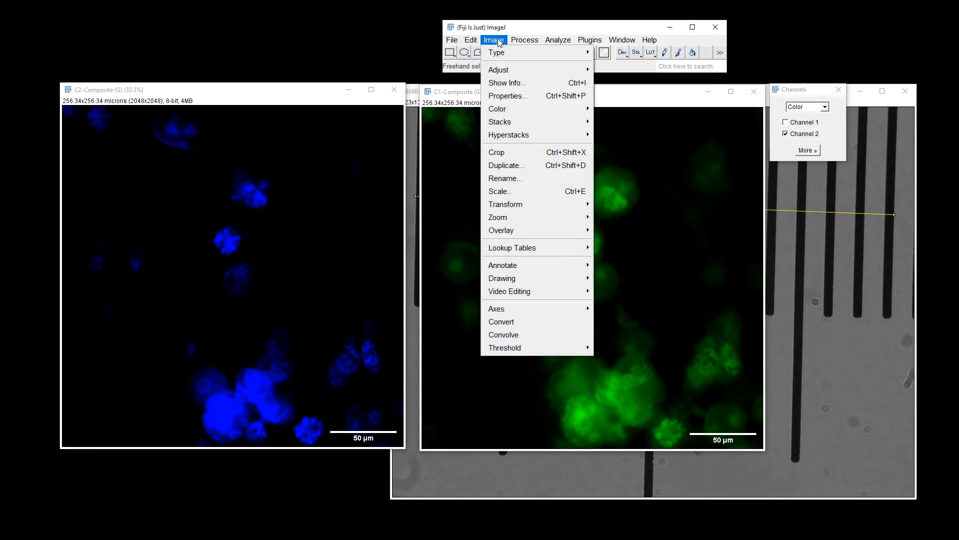
{"action": "mouse_move", "coordinate": [509, 59]}
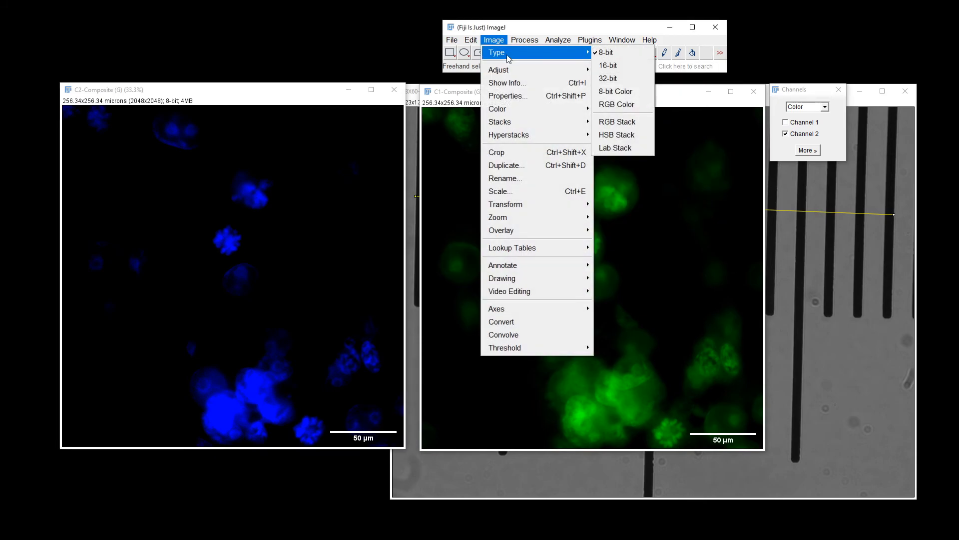
{"action": "left_click", "coordinate": [628, 109]}
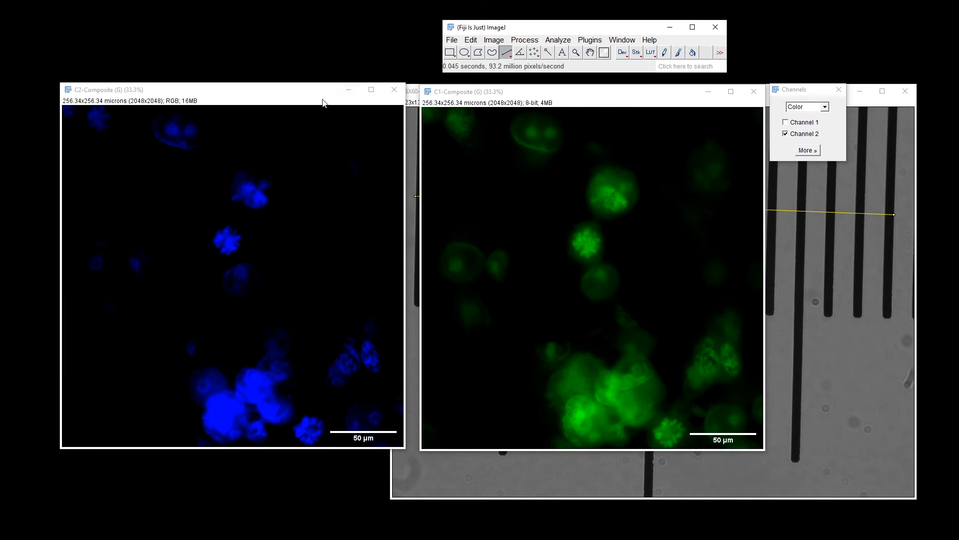
Save the blue RGB channel image as a JPEG in the Source folder with the file name DAPI
{"action": "mouse_move", "coordinate": [287, 95]}
{"action": "left_mouse_down"}
{"action": "mouse_move", "coordinate": [295, 111]}
{"action": "mouse_move", "coordinate": [287, 97]}
{"action": "left_mouse_up"}
{"action": "left_click", "coordinate": [452, 43]}
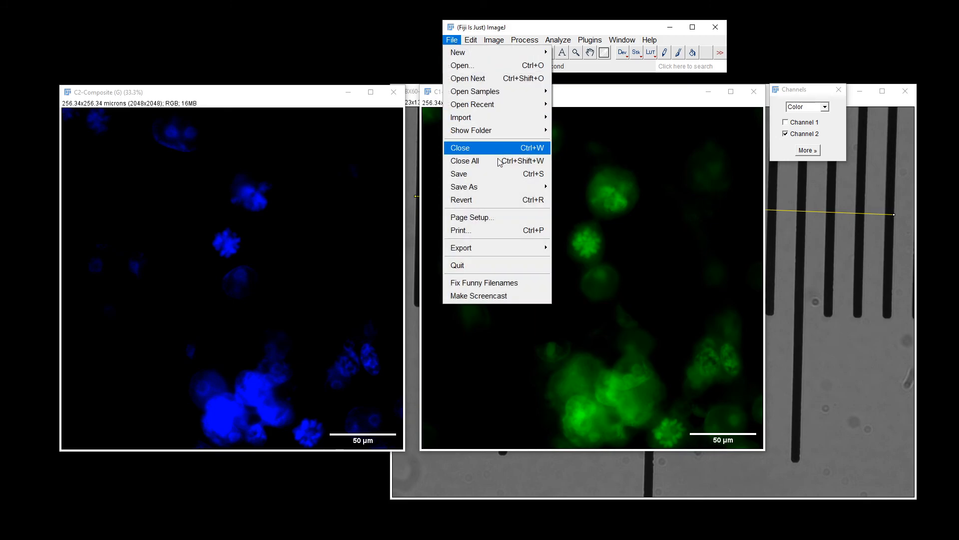
{"action": "mouse_move", "coordinate": [498, 188]}
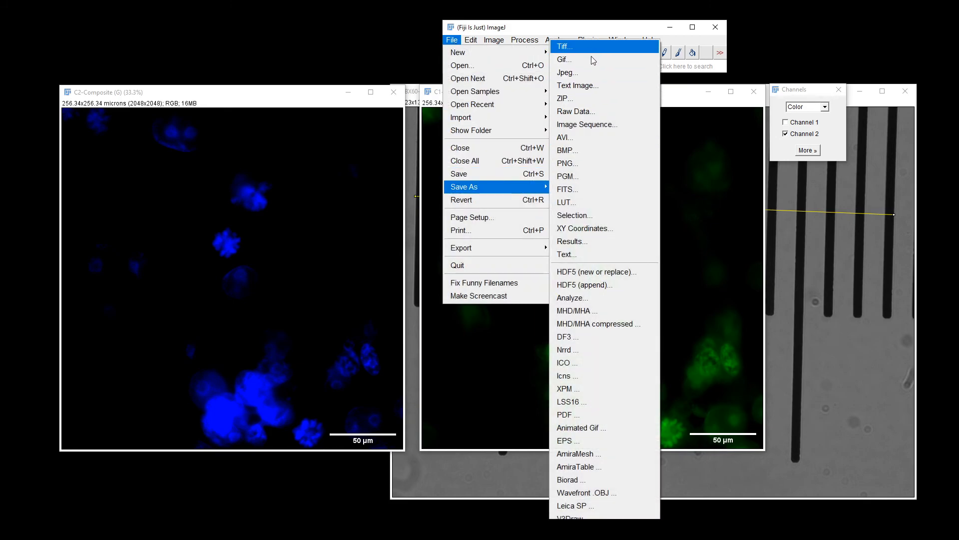
{"action": "left_click", "coordinate": [567, 73]}
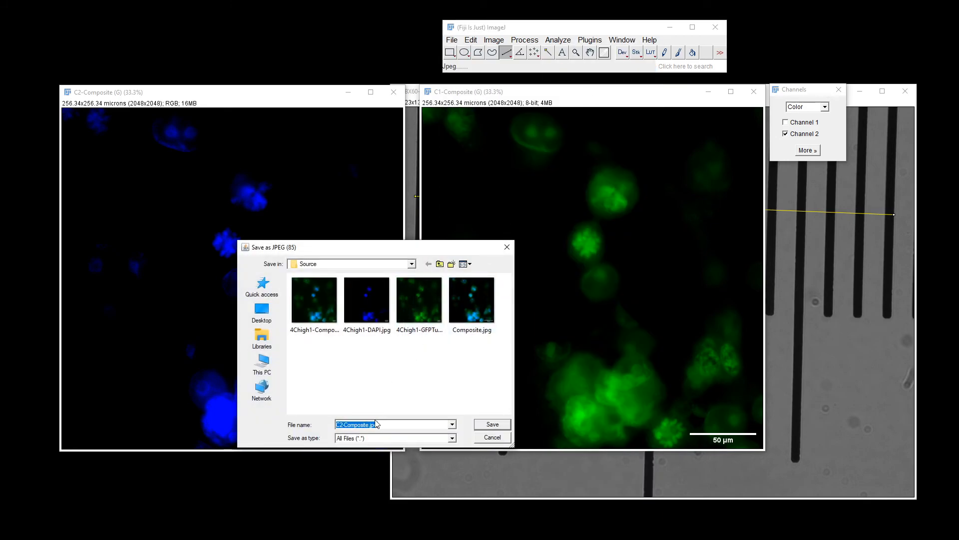
{"action": "type", "text": "DAPI"}
{"action": "left_click", "coordinate": [491, 425]}
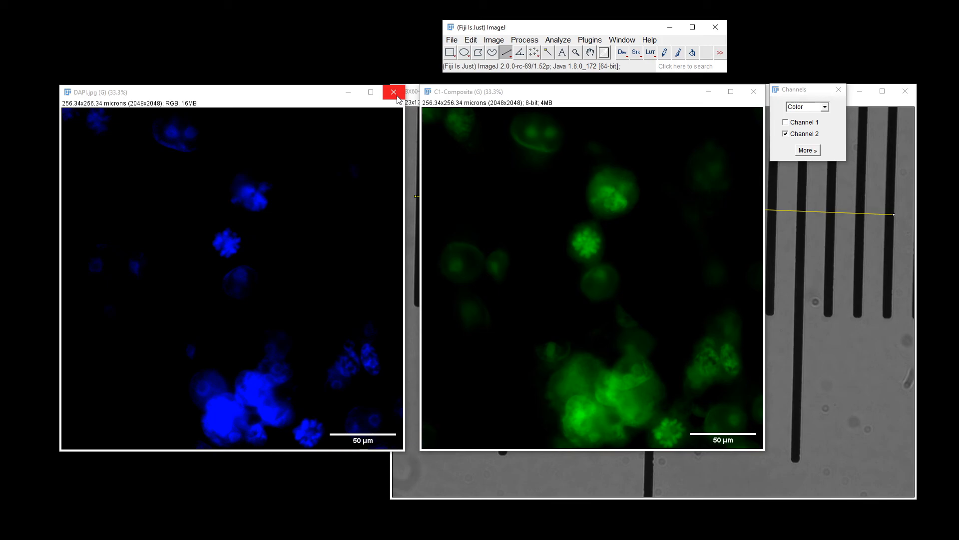
Close the saved DAPI image, move the green C1-Composite image clear, and convert it to RGB Color
{"action": "left_click", "coordinate": [397, 95]}
{"action": "left_click_drag", "start_coordinate": [519, 95], "coordinate": [413, 104]}
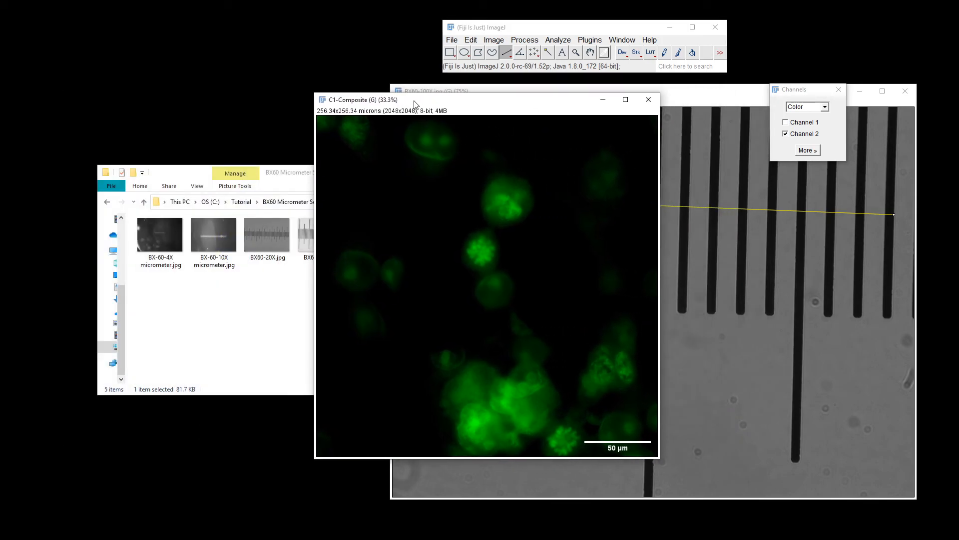
{"action": "left_click", "coordinate": [451, 40]}
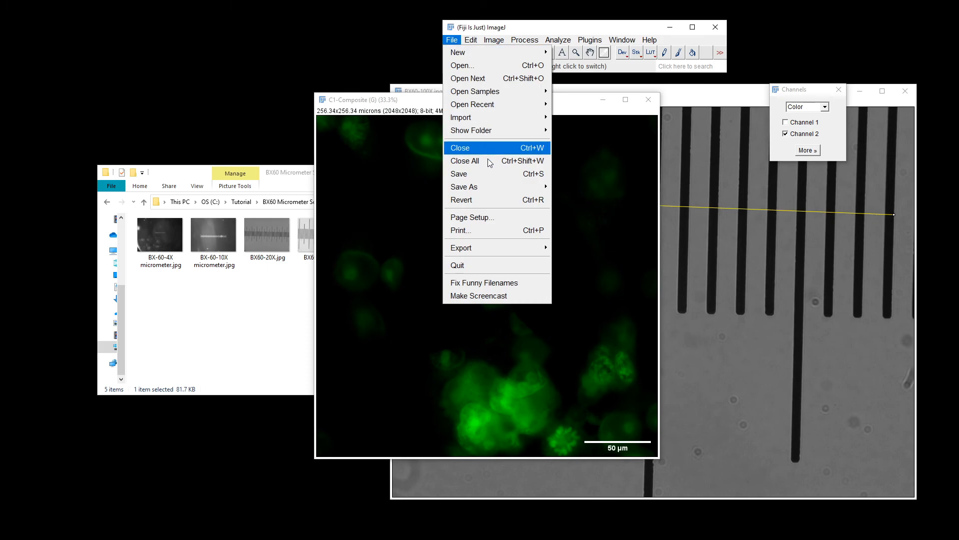
{"action": "mouse_move", "coordinate": [493, 40]}
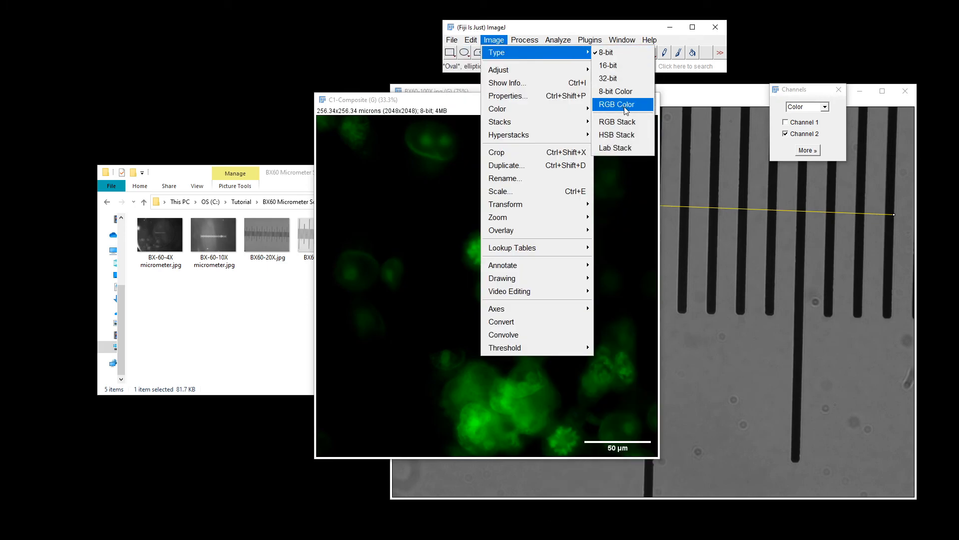
{"action": "left_click", "coordinate": [626, 108]}
Save the green RGB channel image as a JPEG in the Source folder with the file name GFP
{"action": "left_click", "coordinate": [451, 40]}
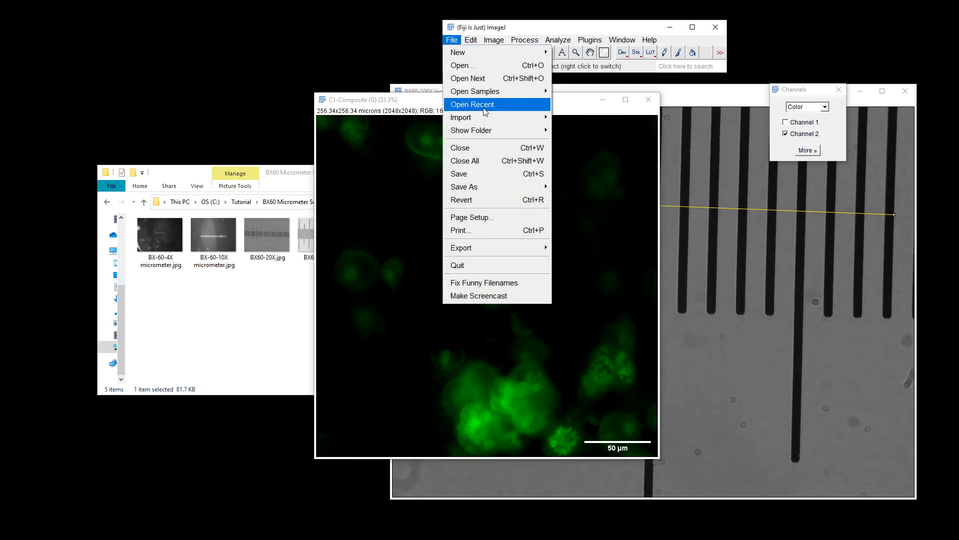
{"action": "mouse_move", "coordinate": [498, 185]}
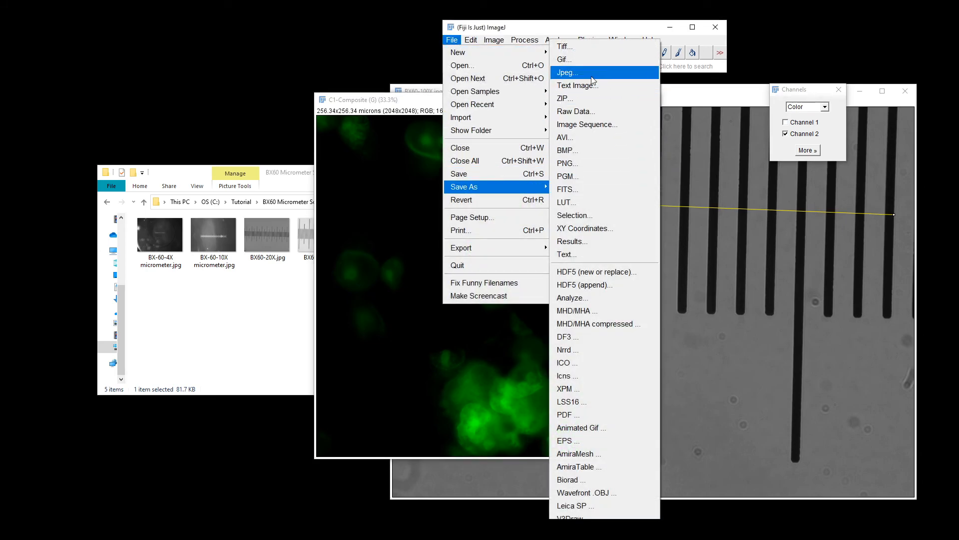
{"action": "left_click", "coordinate": [592, 76]}
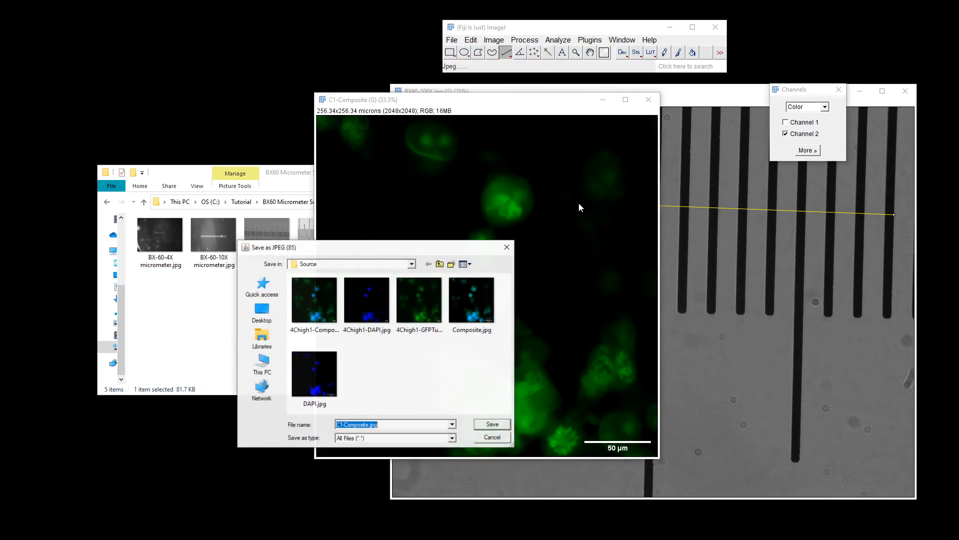
{"action": "left_click", "coordinate": [386, 422]}
{"action": "key", "text": "BackSpace"}
{"action": "key", "text": "BackSpace"}
{"action": "key", "text": "BackSpace"}
{"action": "key", "text": "BackSpace"}
{"action": "key", "text": "BackSpace"}
{"action": "key", "text": "BackSpace"}
{"action": "key", "text": "BackSpace"}
{"action": "key", "text": "BackSpace"}
{"action": "key", "text": "BackSpace"}
{"action": "key", "text": "BackSpace"}
{"action": "key", "text": "BackSpace"}
{"action": "key", "text": "BackSpace"}
{"action": "type", "text": "GFP"}
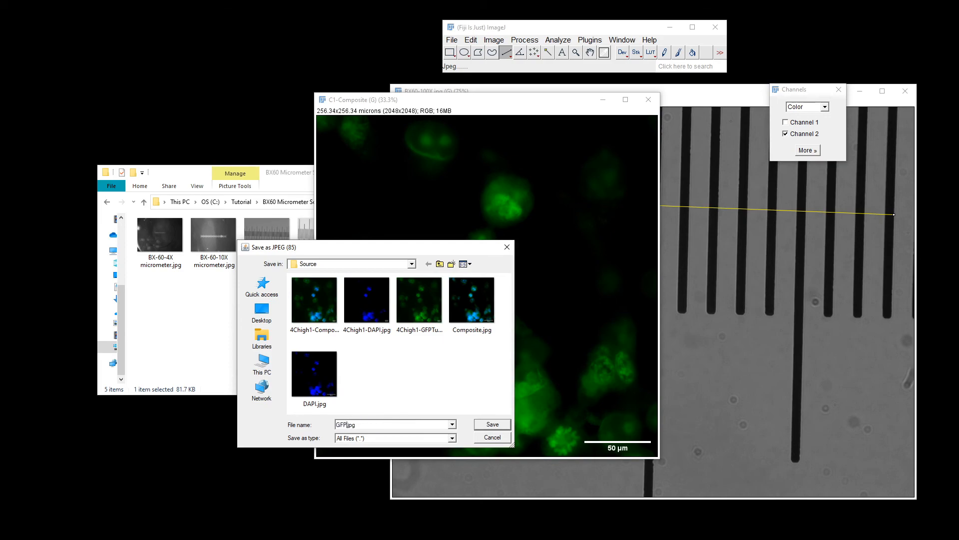
{"action": "left_click", "coordinate": [488, 424]}
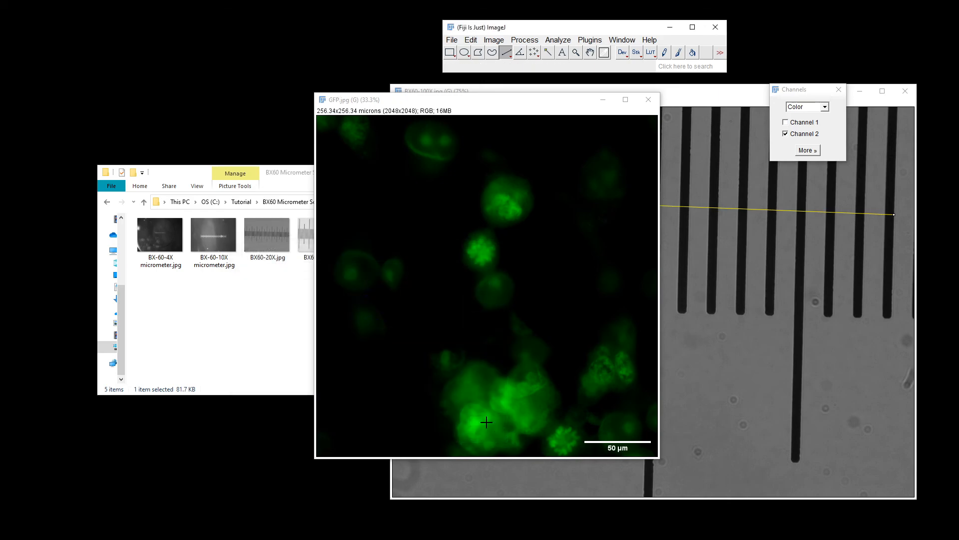
Close the GFP image and switch to File Explorer to open the Source folder inside Tutorial
{"action": "left_click", "coordinate": [649, 100]}
{"action": "left_click", "coordinate": [339, 304]}
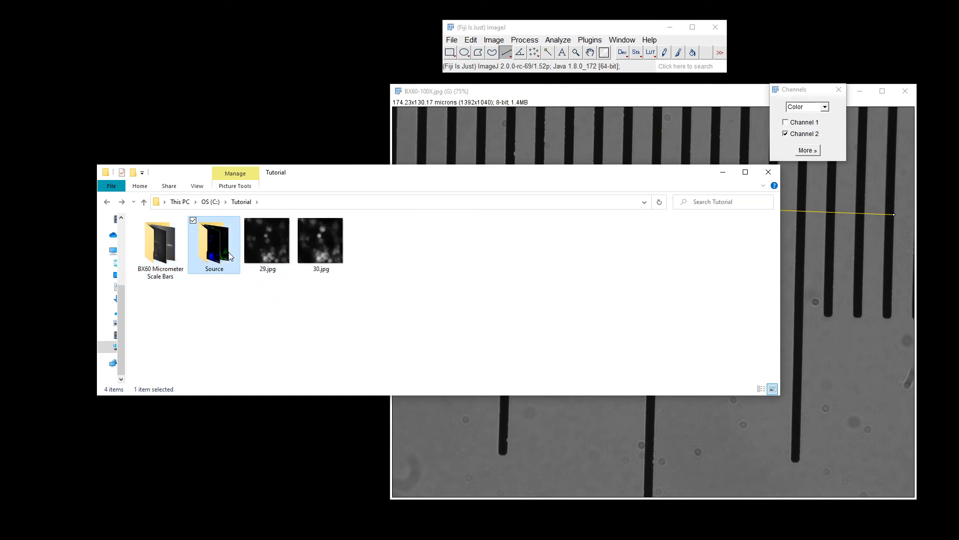
{"action": "double_click", "coordinate": [214, 244]}
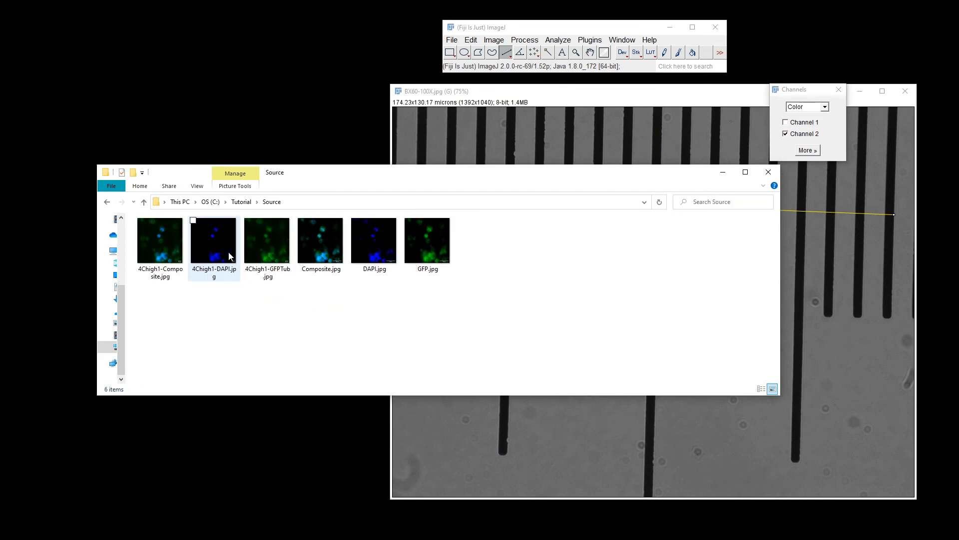
View the saved Composite.jpg, DAPI.jpg and GFP.jpg one by one in Photos, closing each after checking its colours and scale bar
{"action": "double_click", "coordinate": [322, 257]}
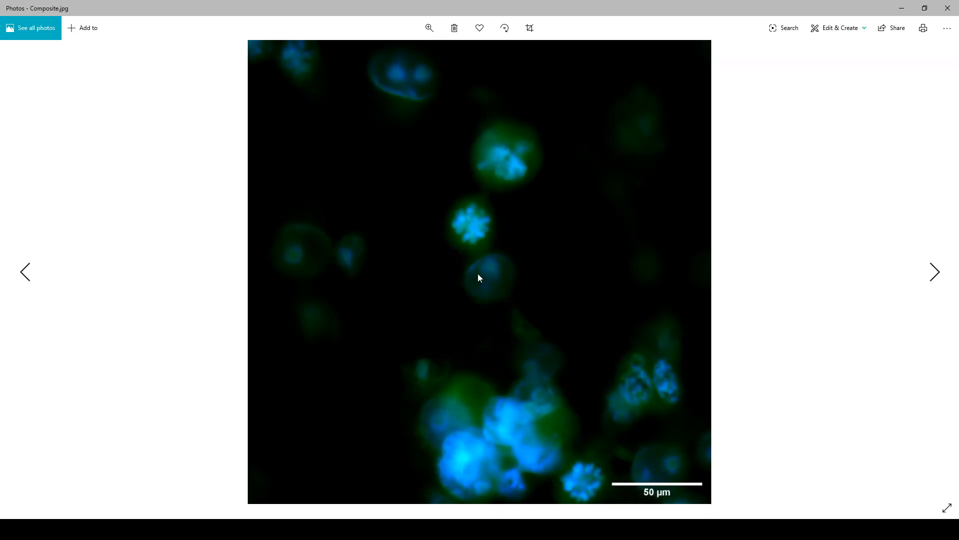
{"action": "left_click", "coordinate": [946, 10]}
{"action": "double_click", "coordinate": [381, 257]}
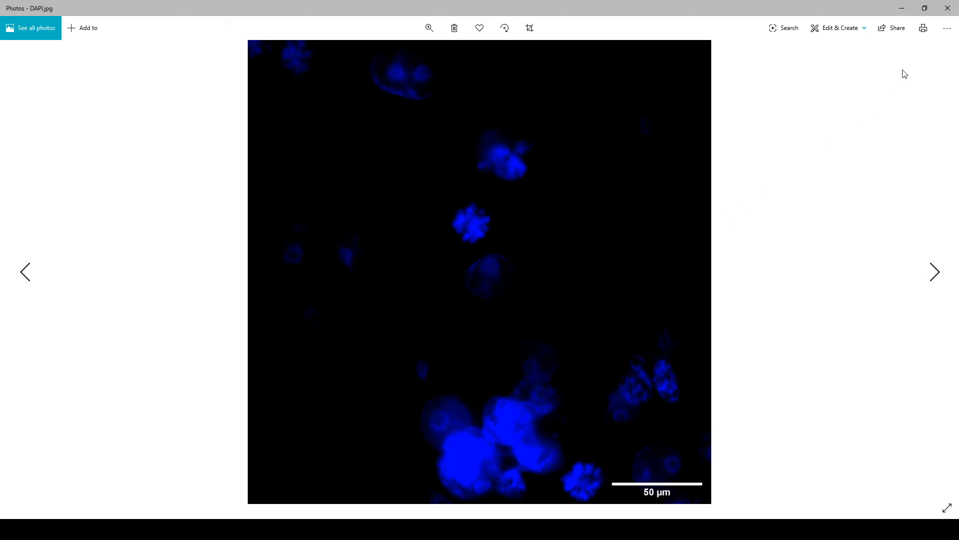
{"action": "left_click", "coordinate": [948, 8]}
{"action": "left_click", "coordinate": [421, 251]}
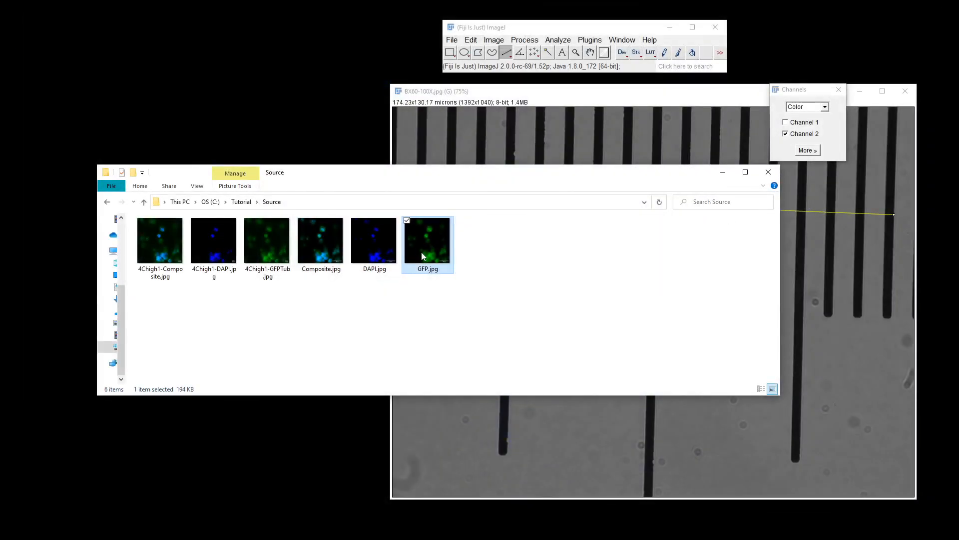
{"action": "double_click", "coordinate": [421, 252]}
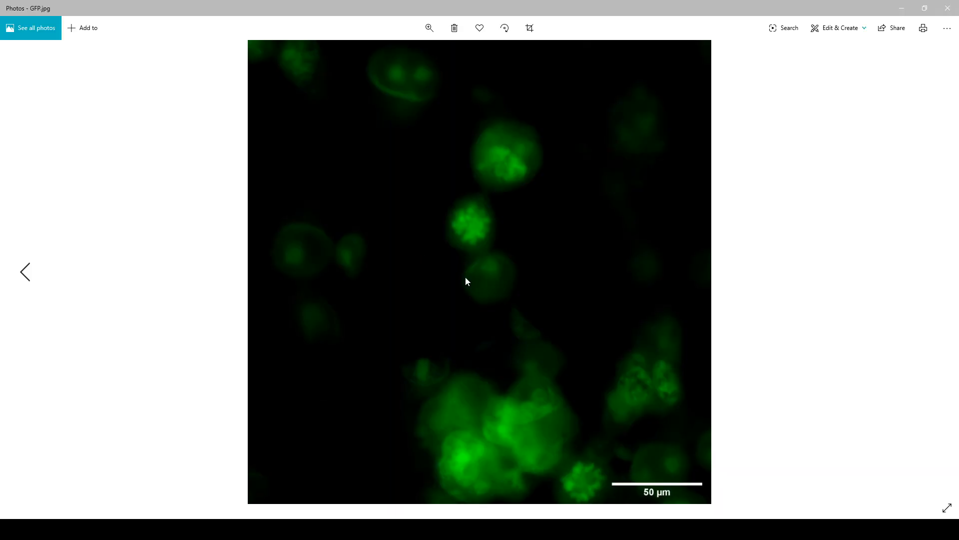
{"action": "left_click", "coordinate": [948, 8]}
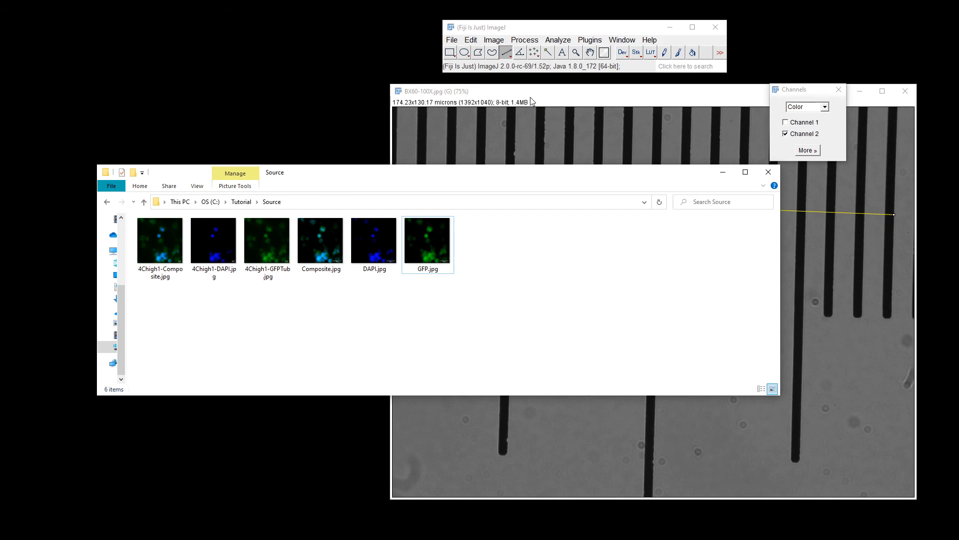
Switch back to ImageJ, bring the BX60-100X micrometer image in front of File Explorer, and shift the main ImageJ window slightly
{"action": "left_click", "coordinate": [537, 30]}
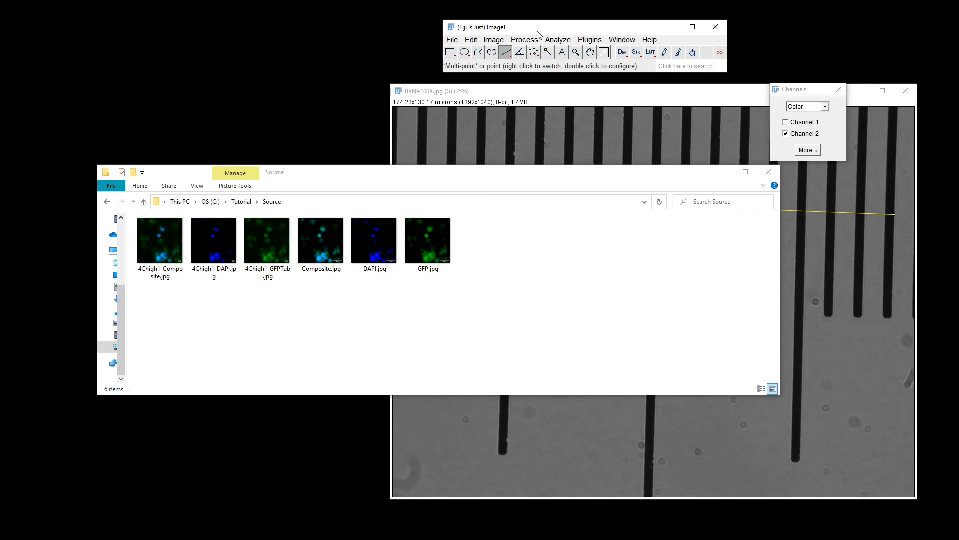
{"action": "left_click", "coordinate": [555, 94]}
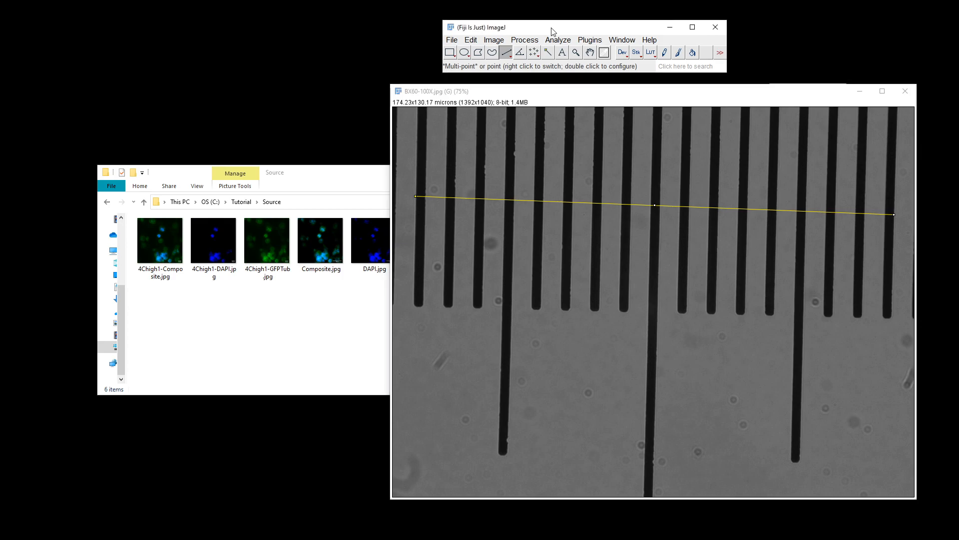
{"action": "left_click_drag", "start_coordinate": [553, 31], "coordinate": [535, 33]}
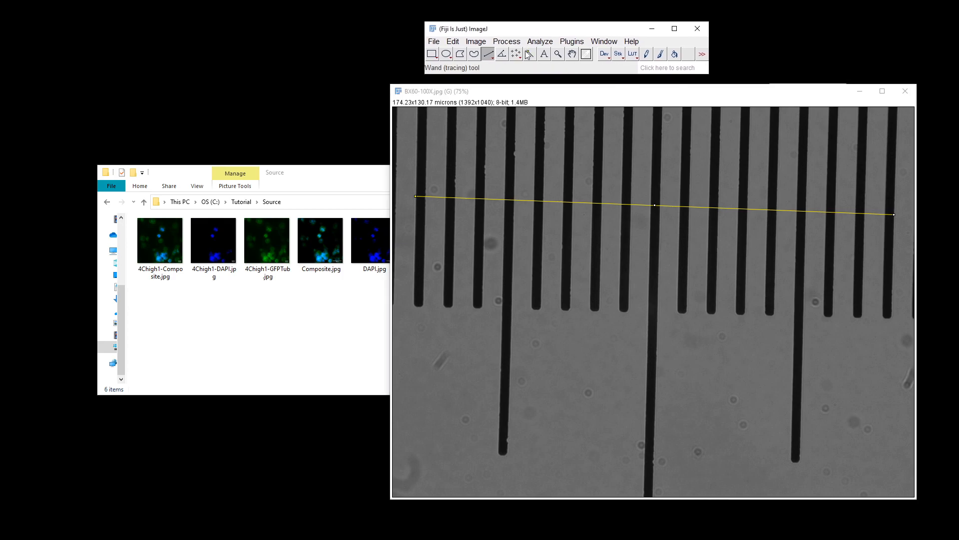